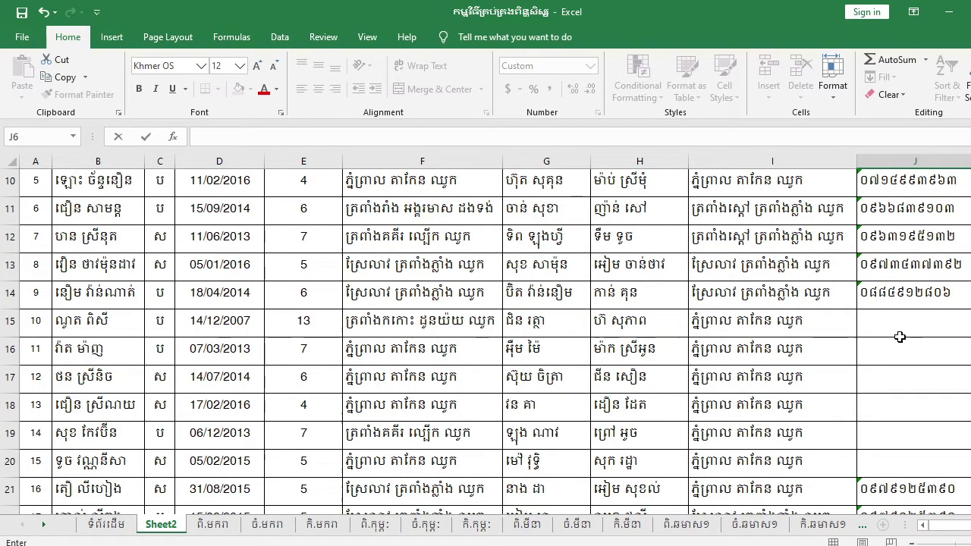
Step: Review the existing phone numbers stored in cells J7 through J9
{"action": "scroll", "coordinate": [895, 342], "scroll_direction": "up", "scroll_amount": 3}
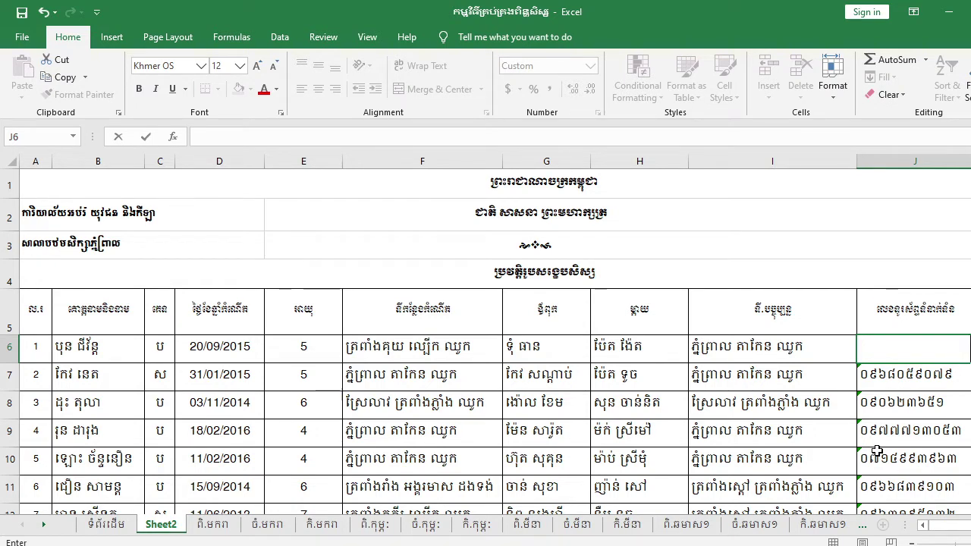
{"action": "scroll", "coordinate": [887, 410], "scroll_direction": "down", "scroll_amount": 2}
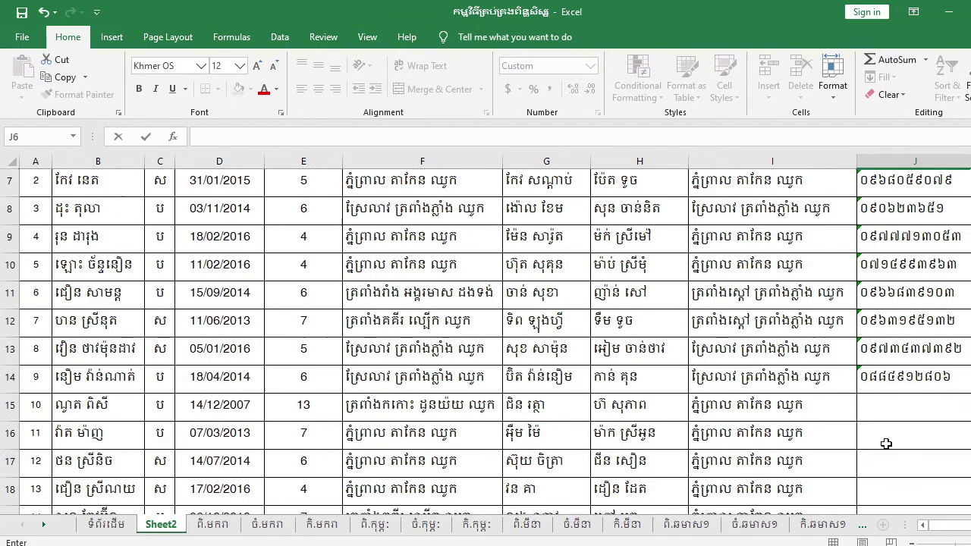
{"action": "scroll", "coordinate": [886, 444], "scroll_direction": "up", "scroll_amount": 2}
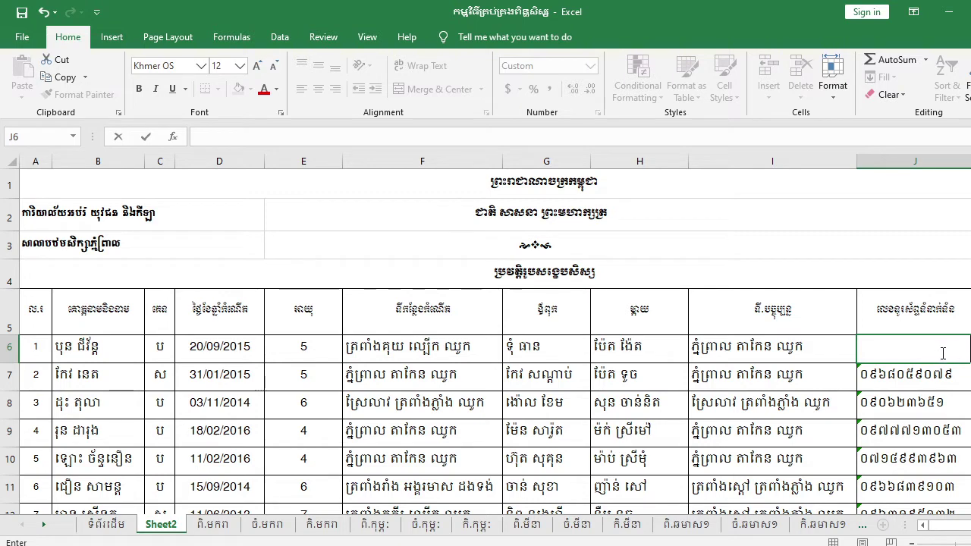
{"action": "left_click", "coordinate": [950, 383]}
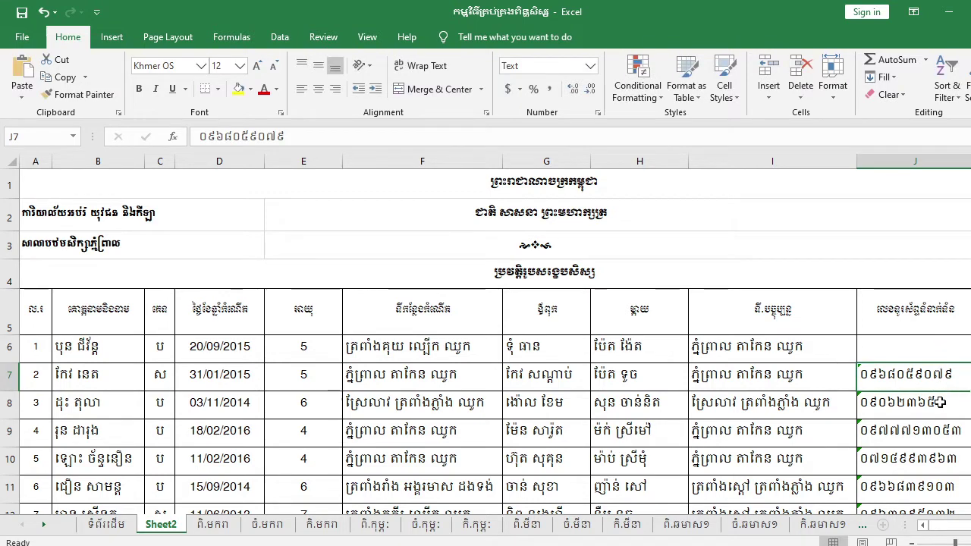
{"action": "left_click", "coordinate": [940, 403]}
{"action": "left_click", "coordinate": [922, 431]}
{"action": "left_click", "coordinate": [921, 408]}
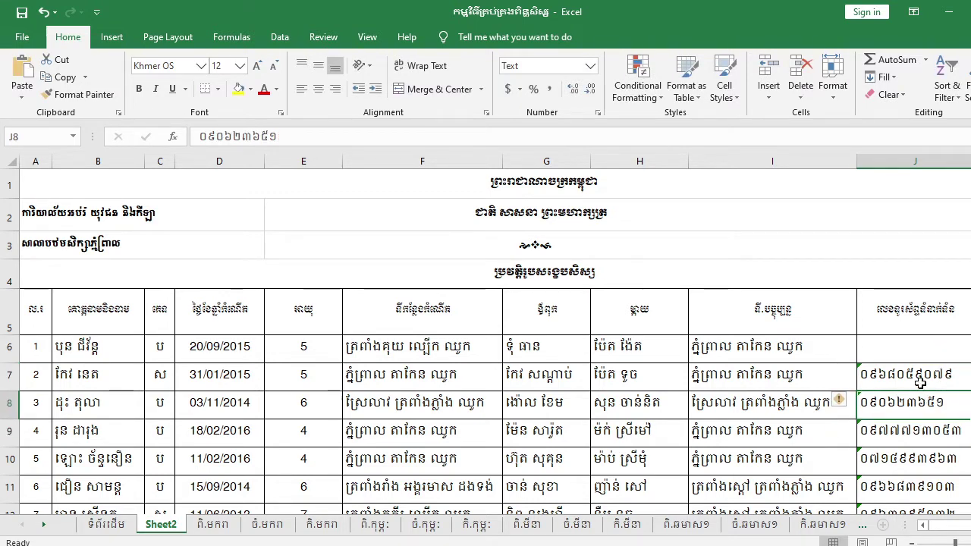
{"action": "left_click", "coordinate": [920, 383]}
{"action": "left_click", "coordinate": [920, 430]}
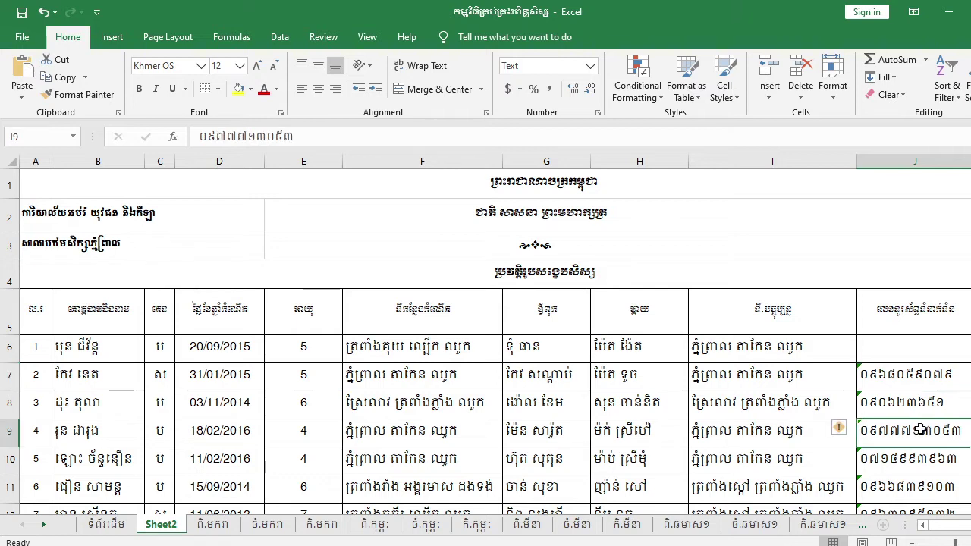
Step: Enter the first student's phone number, in Khmer digits, into J6
{"action": "left_click", "coordinate": [926, 349]}
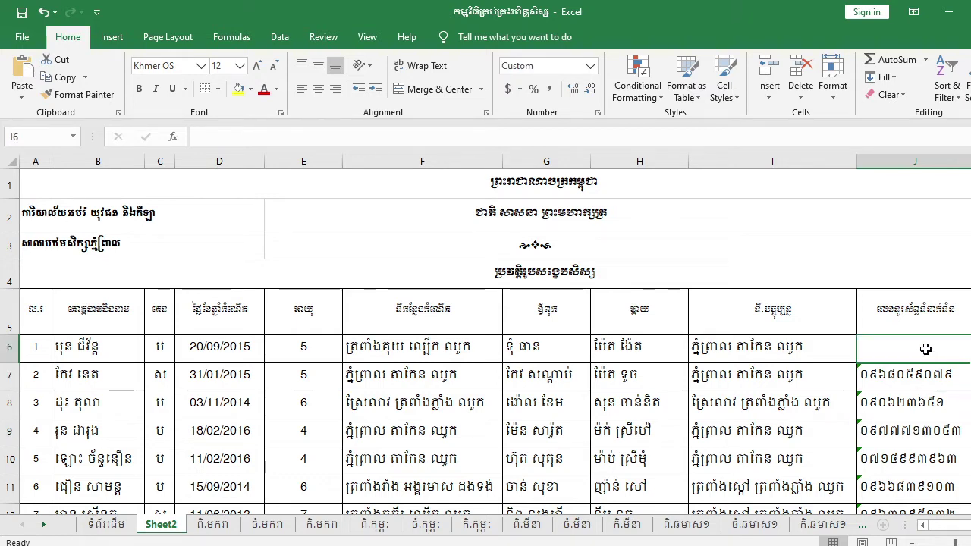
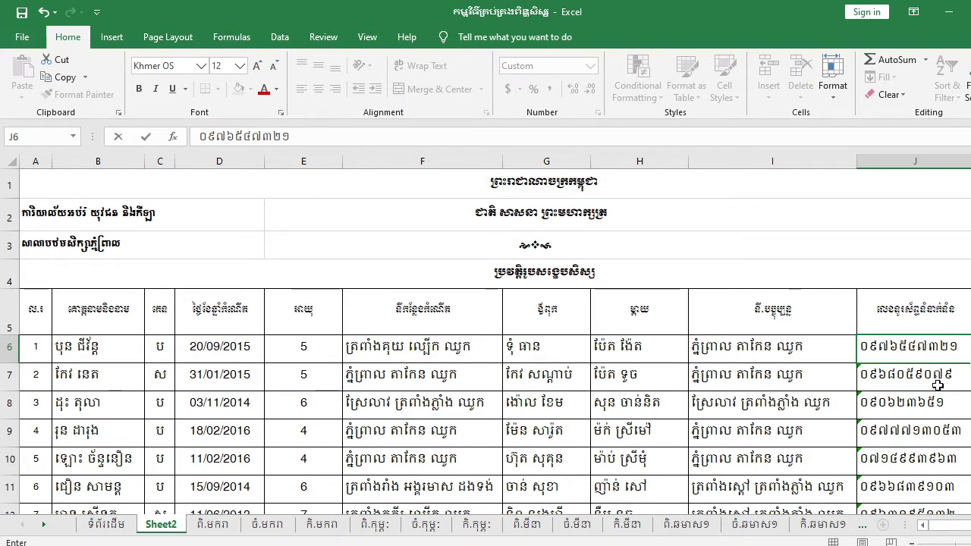
{"action": "left_click", "coordinate": [938, 385]}
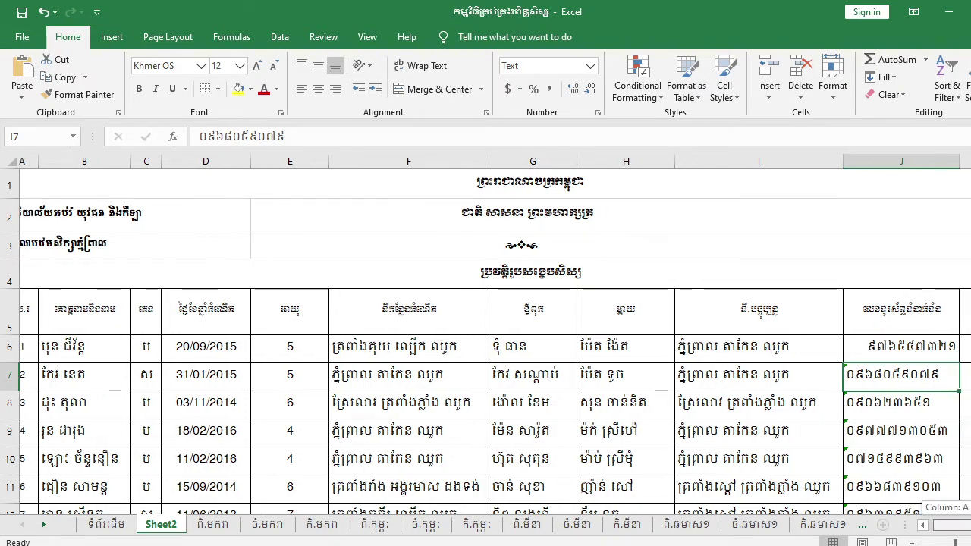
{"action": "scroll", "coordinate": [958, 533], "scroll_direction": "right", "scroll_amount": 3}
{"action": "left_click", "coordinate": [779, 348]}
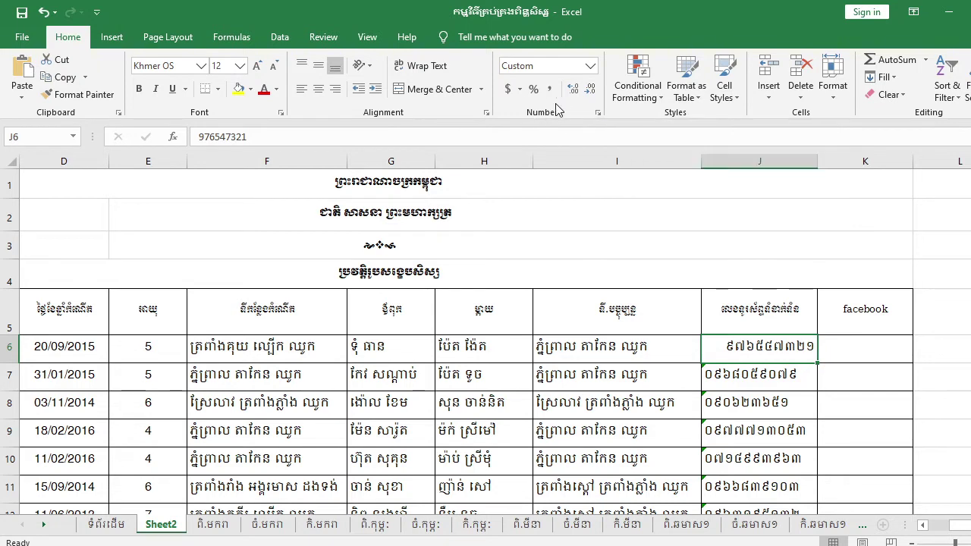
Step: Apply the Special > Phone Number format to cell J6
{"action": "left_click", "coordinate": [598, 112]}
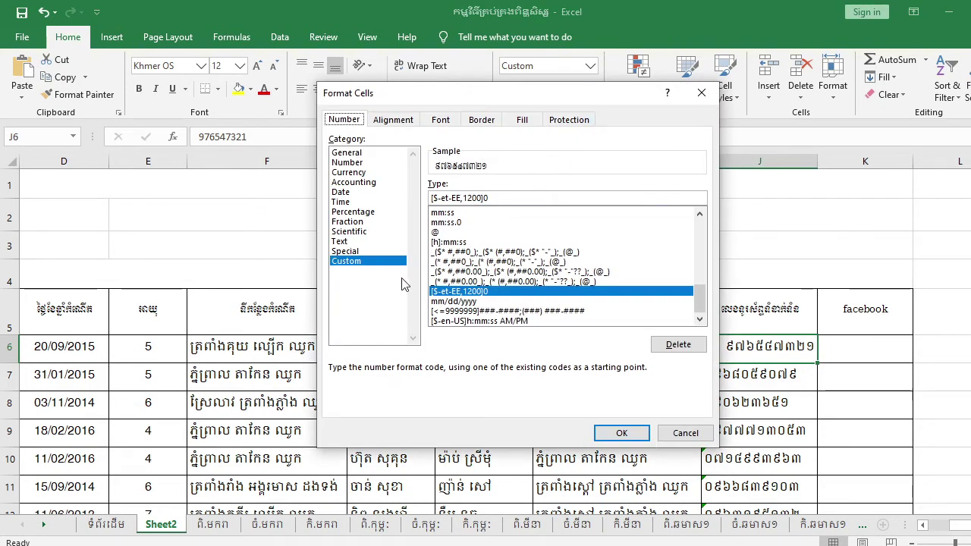
{"action": "left_click", "coordinate": [358, 163]}
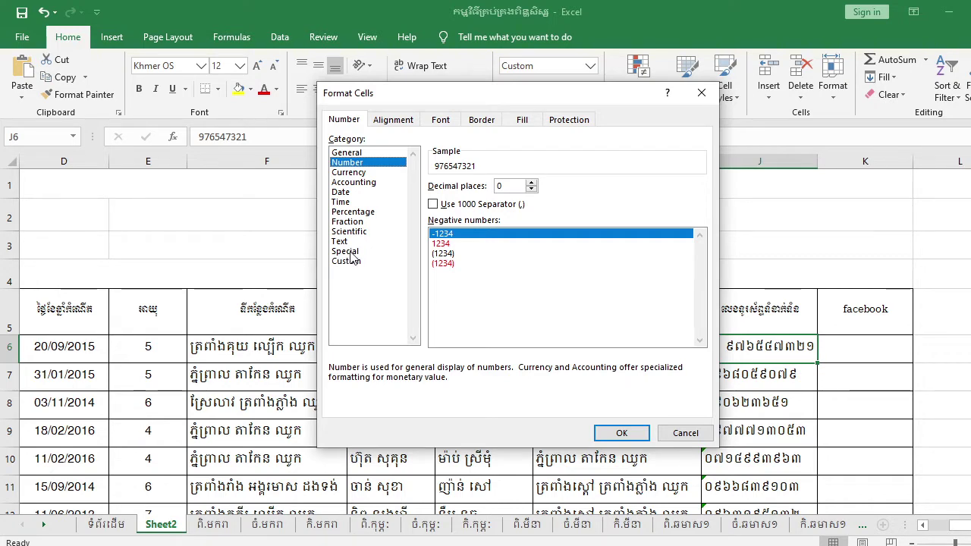
{"action": "left_click", "coordinate": [348, 252]}
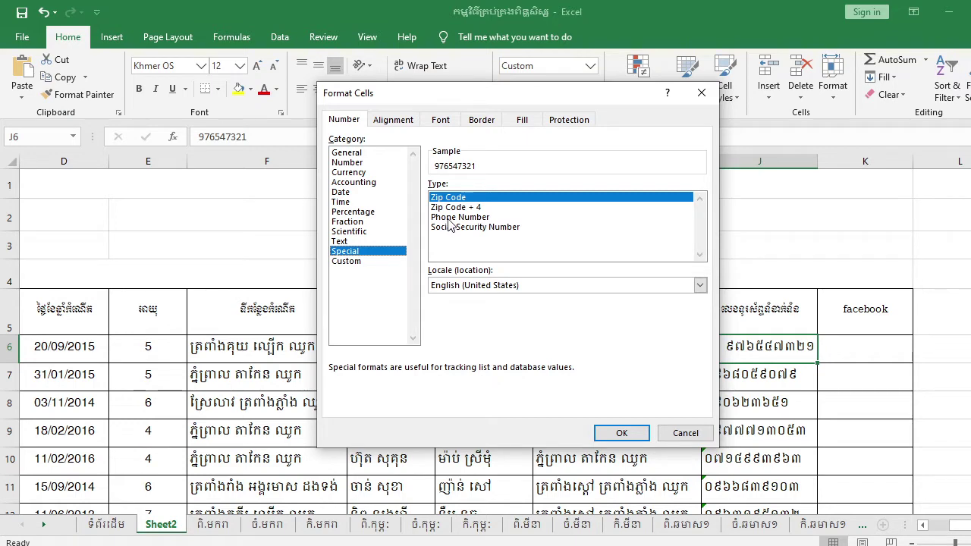
{"action": "left_click", "coordinate": [450, 217]}
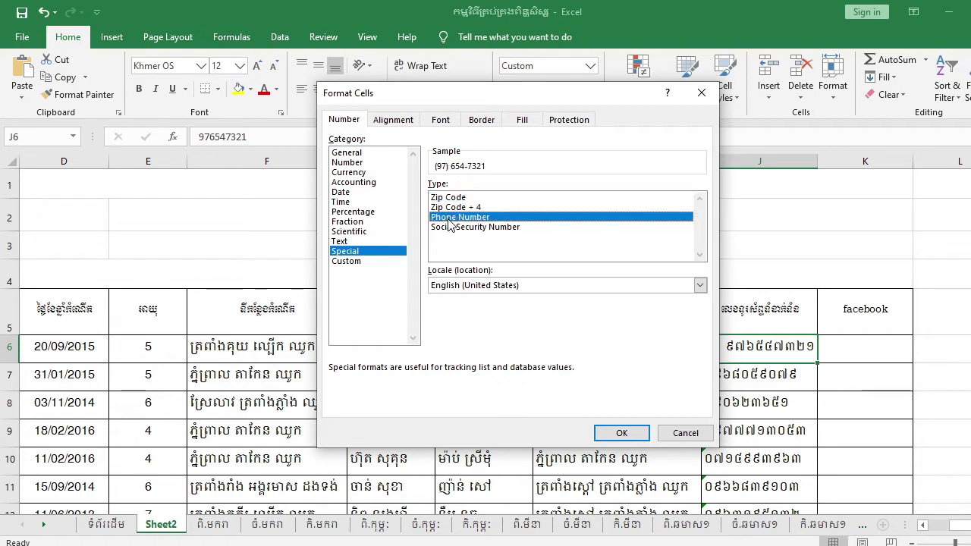
{"action": "left_click", "coordinate": [621, 434]}
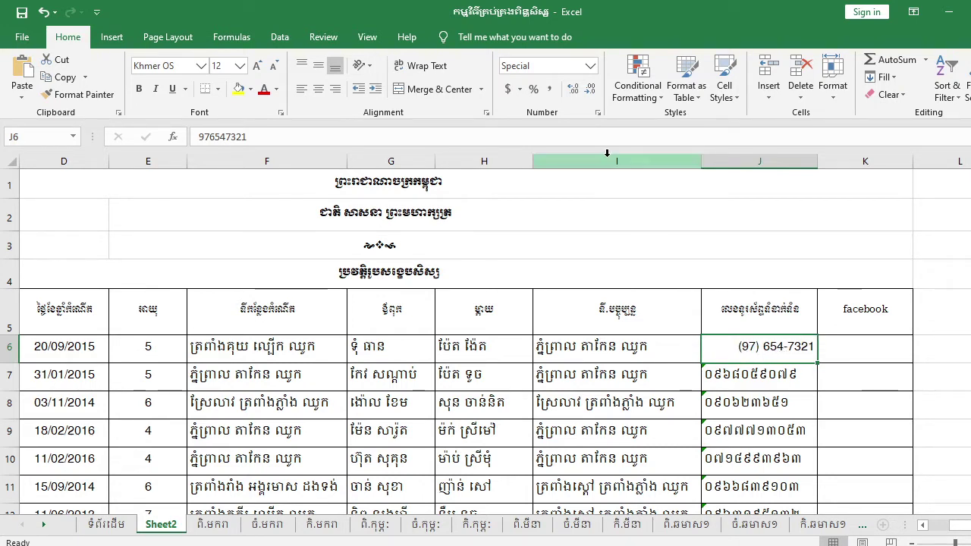
Step: Change J6's number format from Phone Number to Text
{"action": "left_click", "coordinate": [599, 114]}
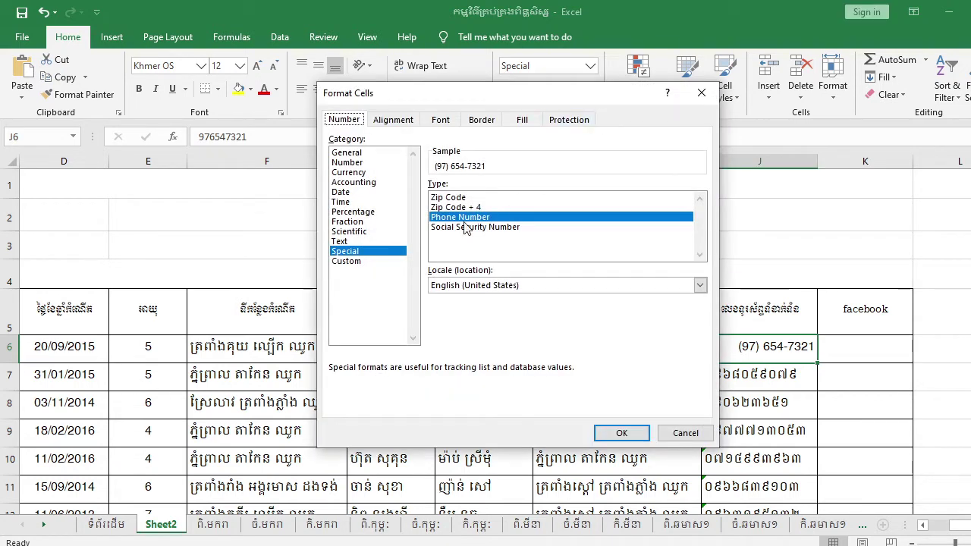
{"action": "left_click", "coordinate": [345, 242]}
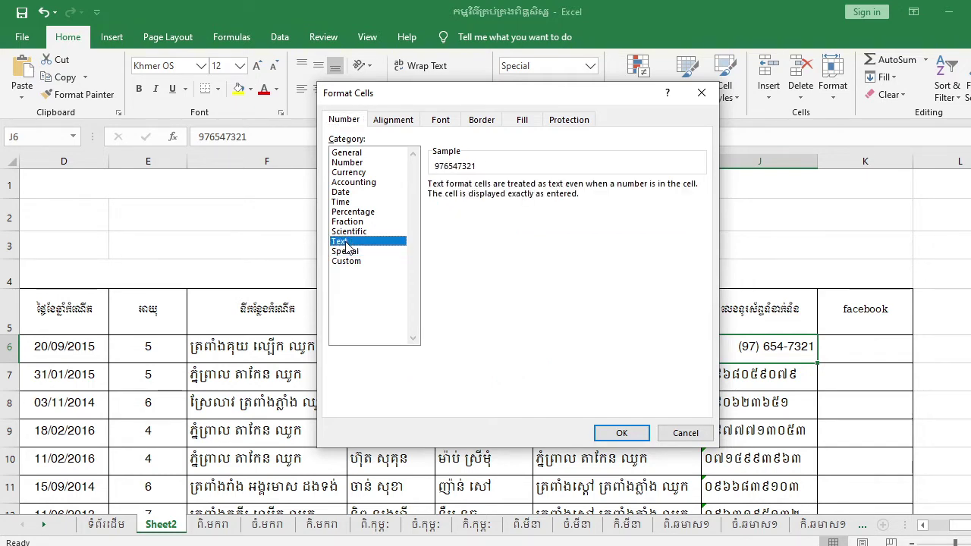
{"action": "left_click", "coordinate": [620, 433]}
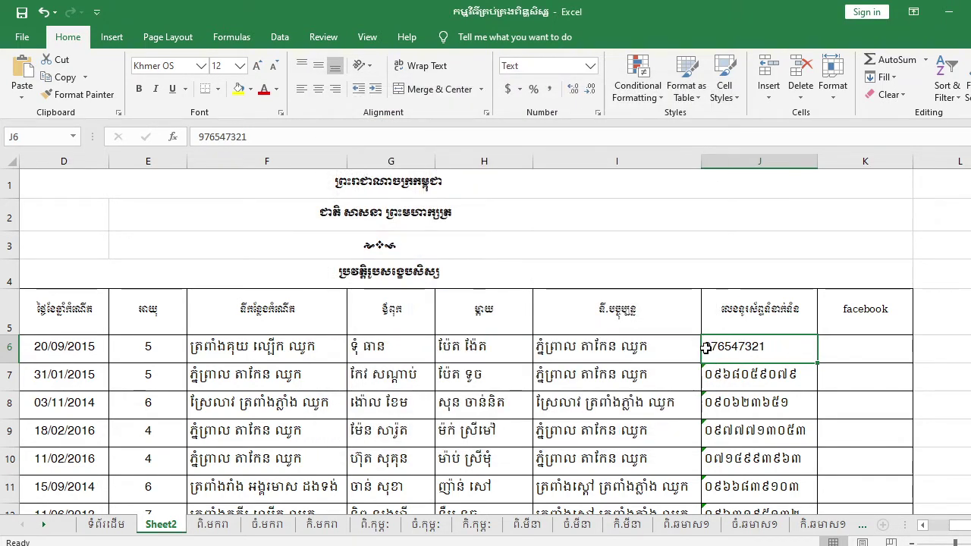
Step: Edit J6 to put a leading 0 in front of the stored phone number
{"action": "double_click", "coordinate": [709, 349]}
{"action": "type", "text": "0"}
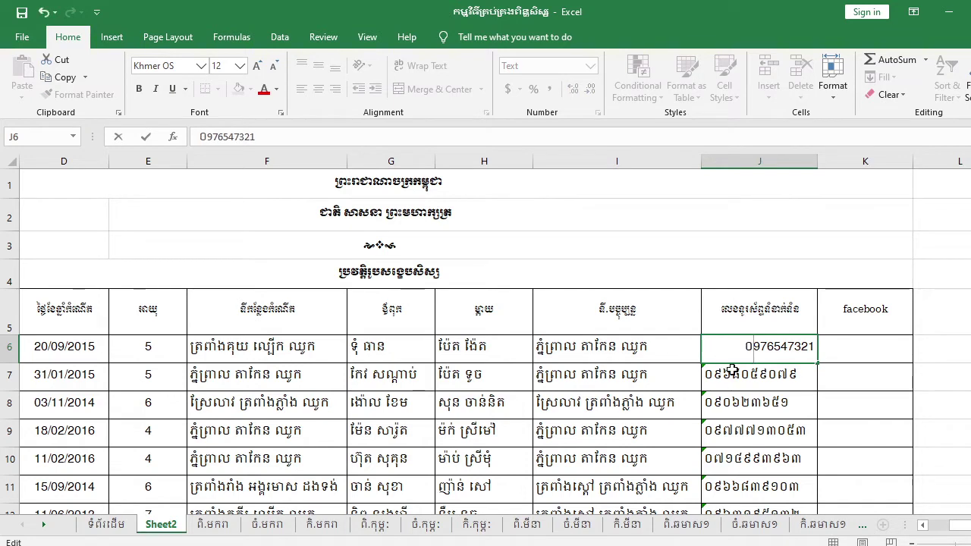
{"action": "key", "text": "Return"}
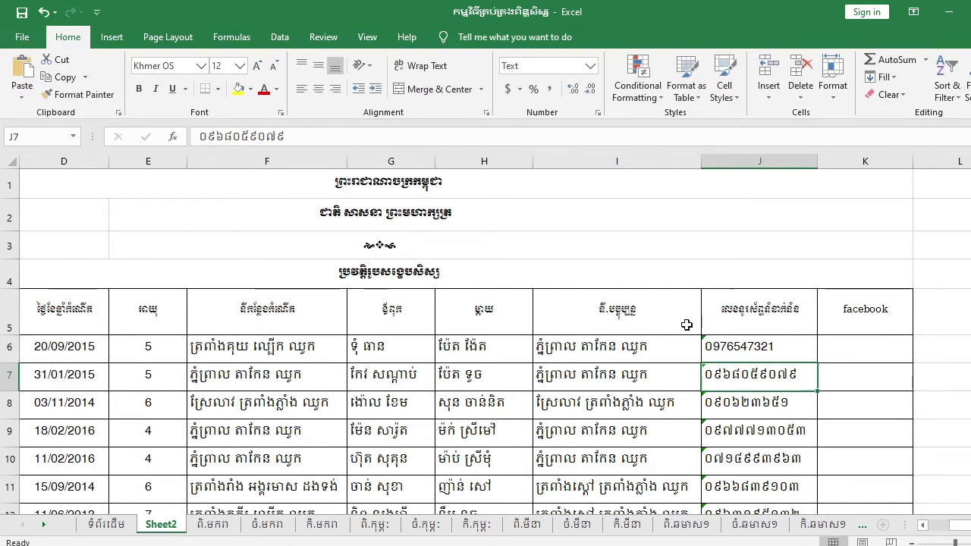
{"action": "left_click", "coordinate": [598, 114]}
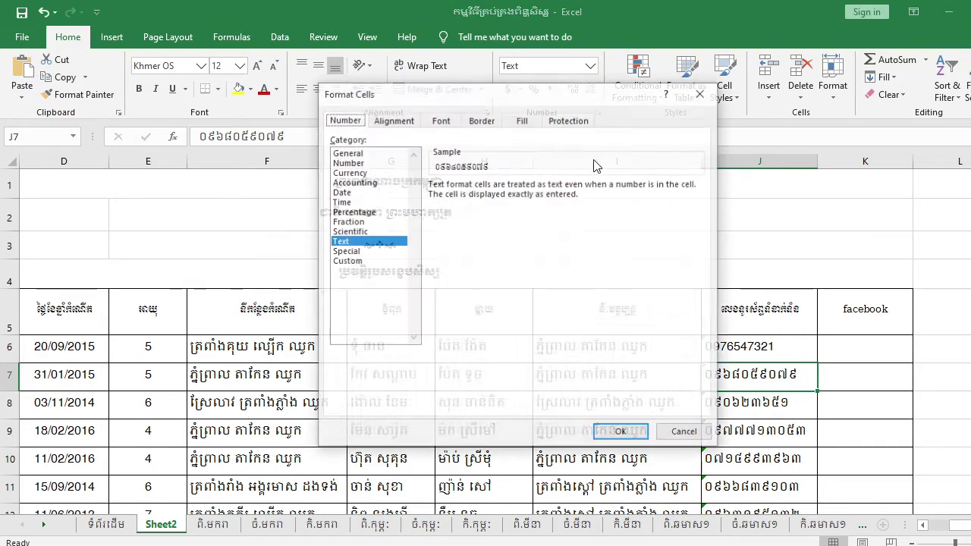
{"action": "left_click", "coordinate": [638, 436]}
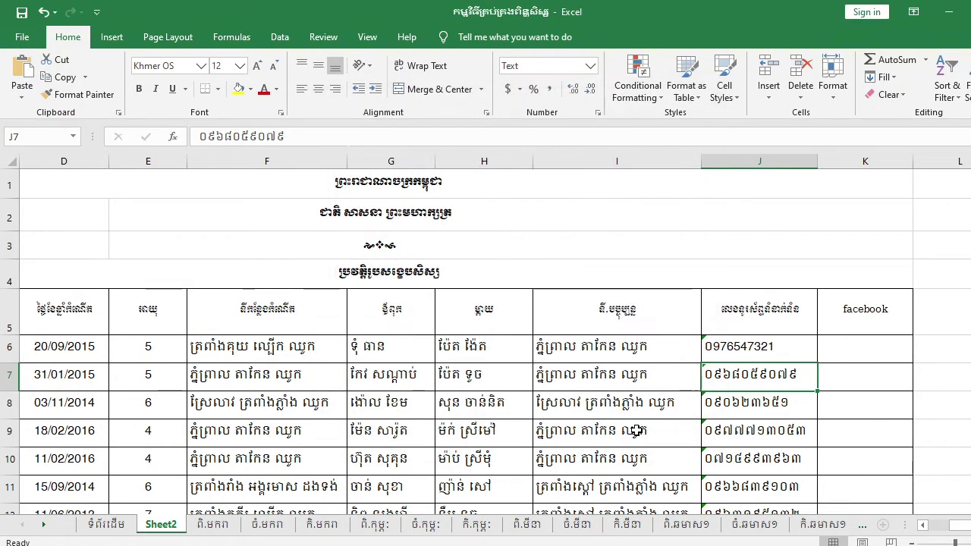
{"action": "left_click", "coordinate": [738, 347]}
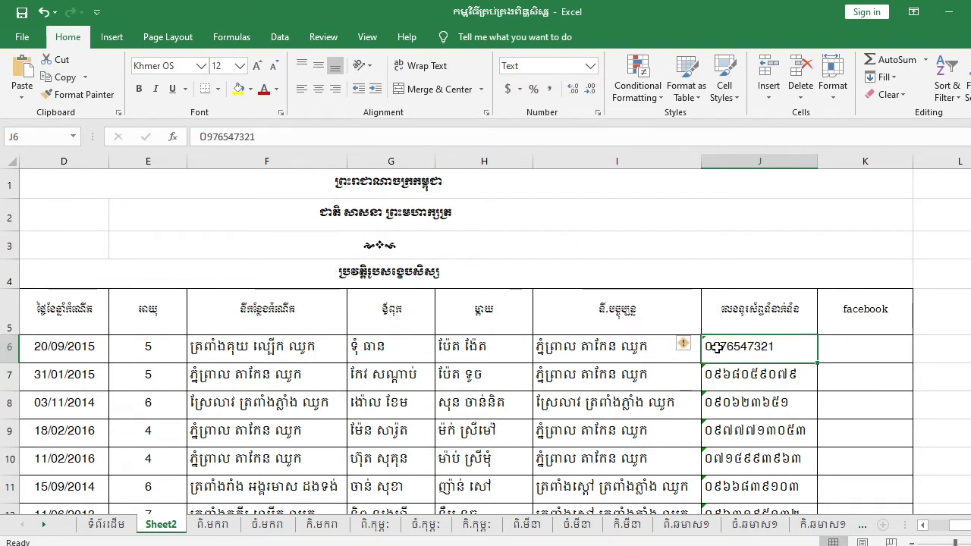
{"action": "left_click", "coordinate": [732, 377]}
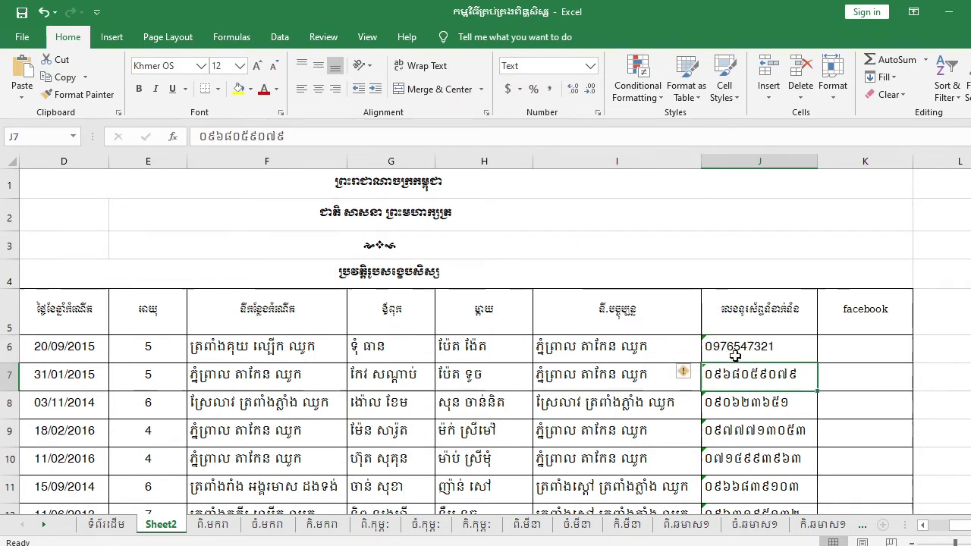
{"action": "left_click", "coordinate": [737, 347]}
{"action": "left_click", "coordinate": [735, 375]}
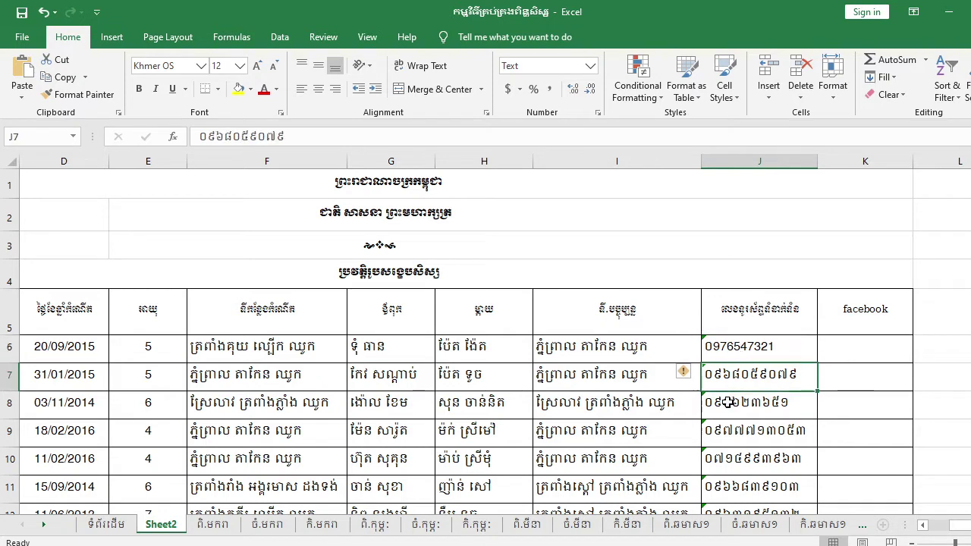
{"action": "key", "text": "Return"}
{"action": "left_click", "coordinate": [737, 374]}
{"action": "left_click", "coordinate": [737, 347]}
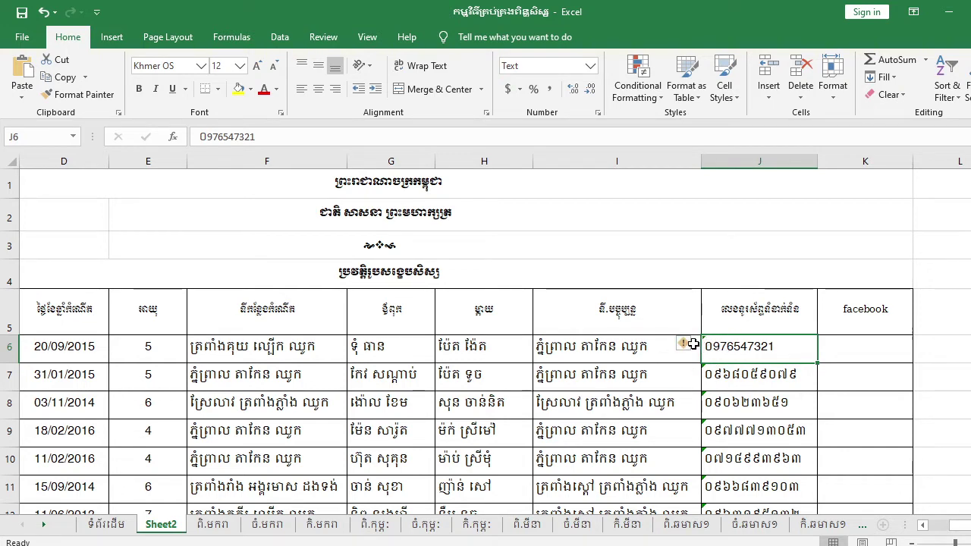
{"action": "mouse_move", "coordinate": [684, 346]}
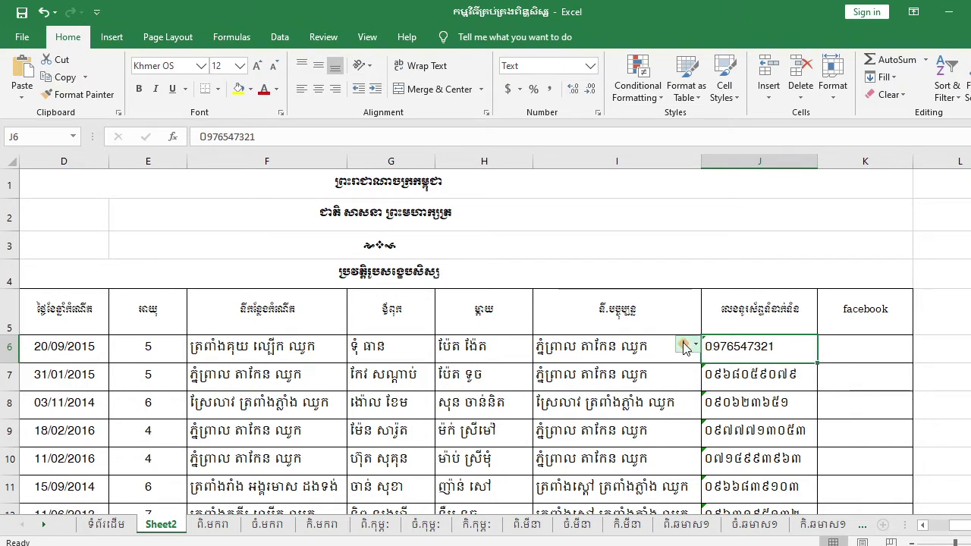
Step: Open Error Checking Options from the warning icon beside J6
{"action": "left_click", "coordinate": [685, 347]}
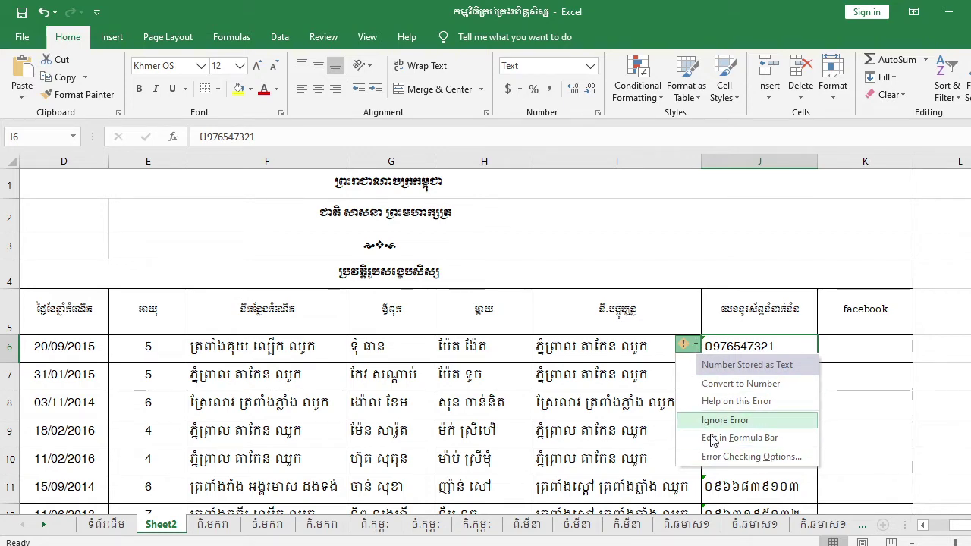
{"action": "left_click", "coordinate": [723, 457]}
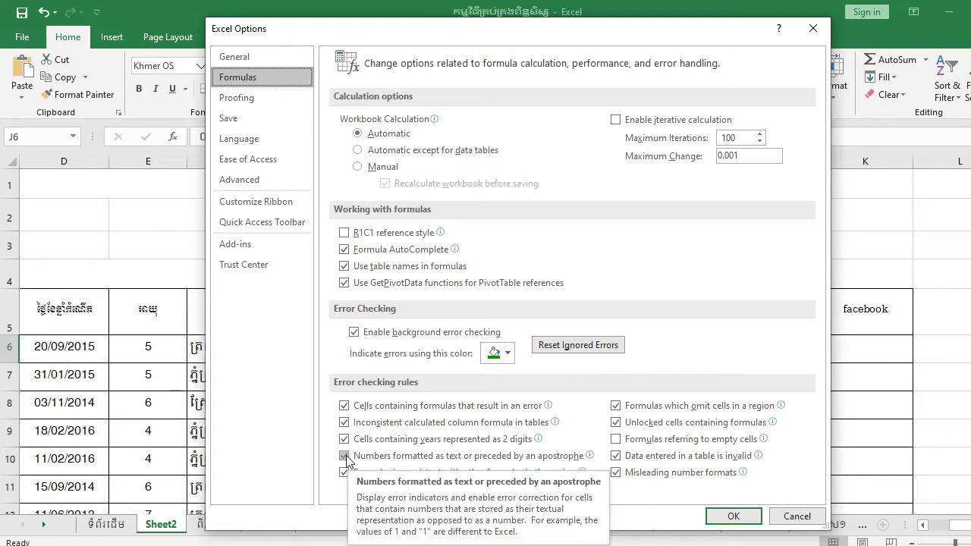
Step: Turn off the 'Numbers formatted as text or preceded by an apostrophe' rule
{"action": "left_click", "coordinate": [345, 457]}
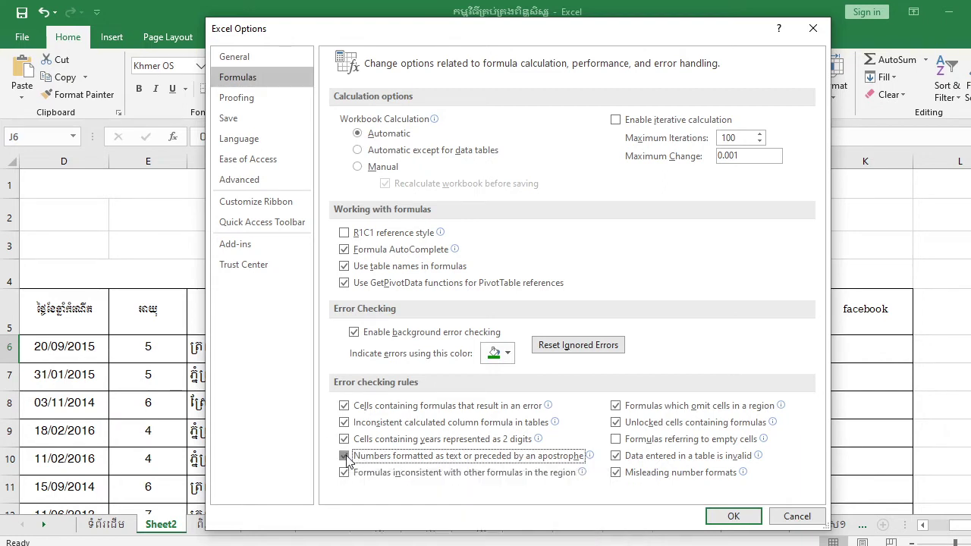
{"action": "left_click", "coordinate": [731, 516]}
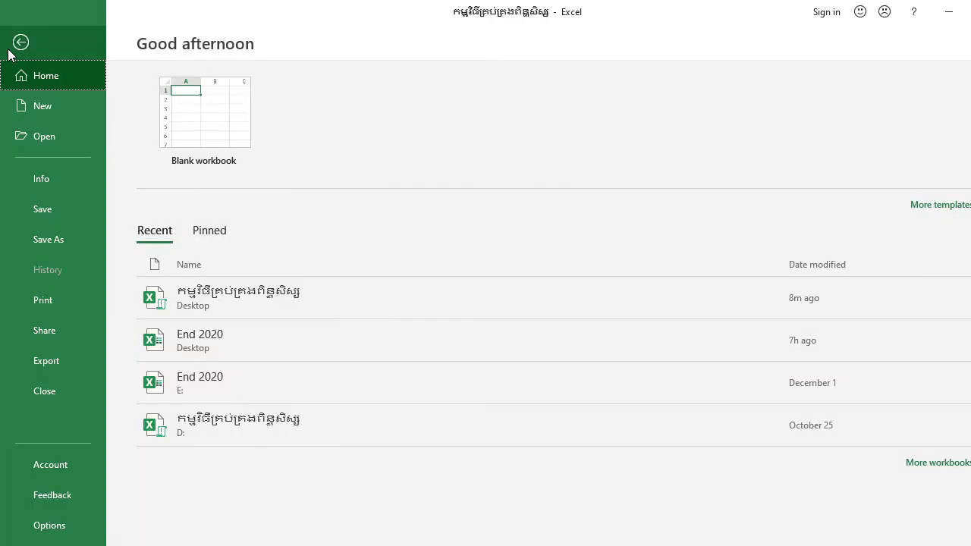
{"action": "left_click", "coordinate": [47, 526]}
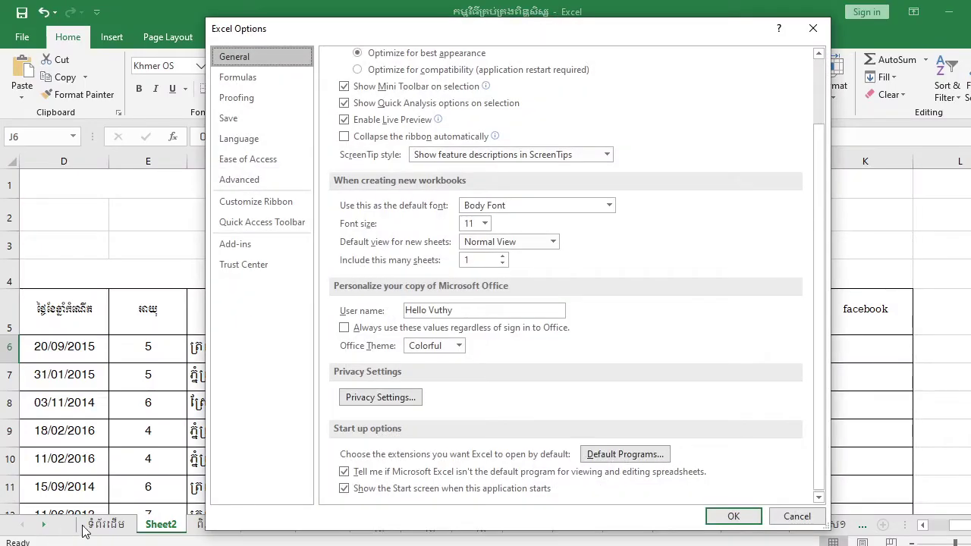
{"action": "left_click", "coordinate": [242, 80]}
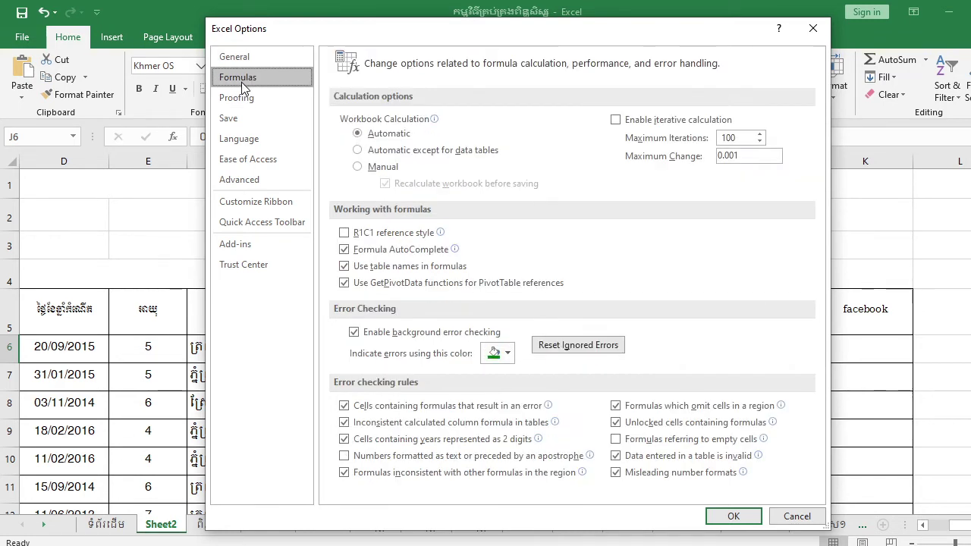
{"action": "left_click", "coordinate": [346, 457]}
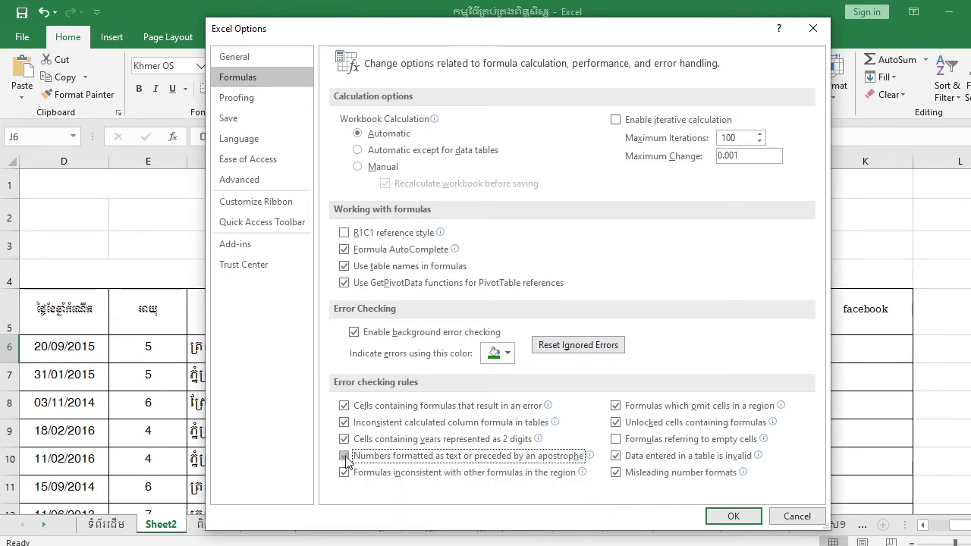
{"action": "left_click", "coordinate": [345, 457]}
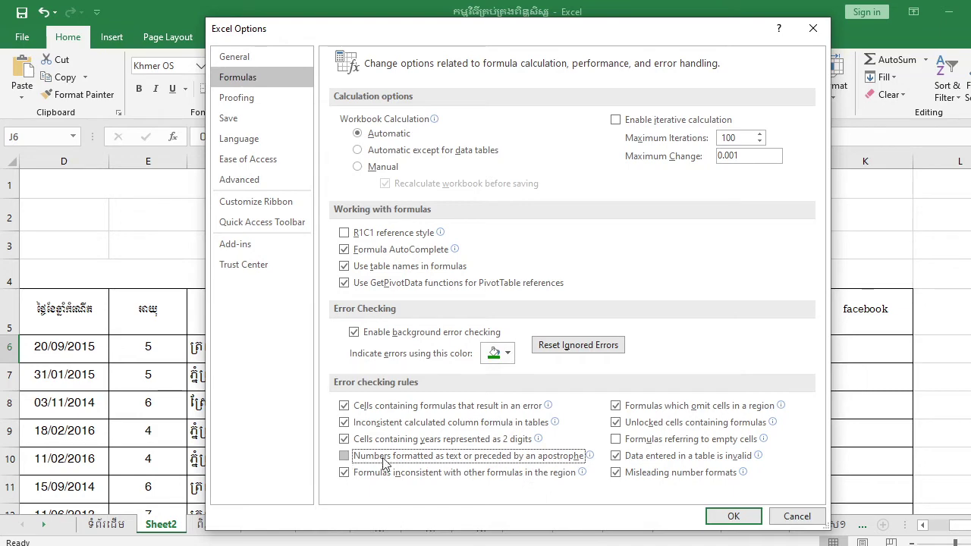
{"action": "left_click", "coordinate": [734, 516]}
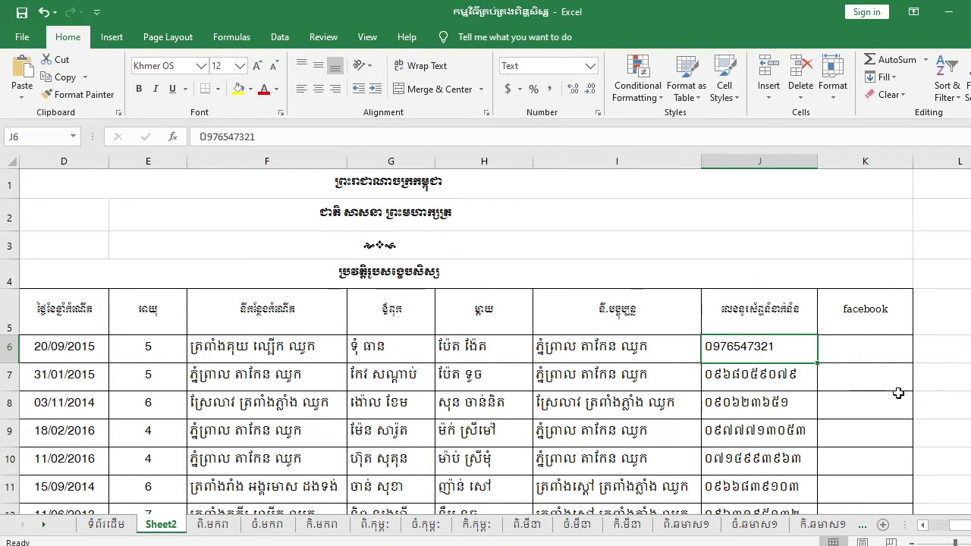
{"action": "left_click", "coordinate": [877, 351]}
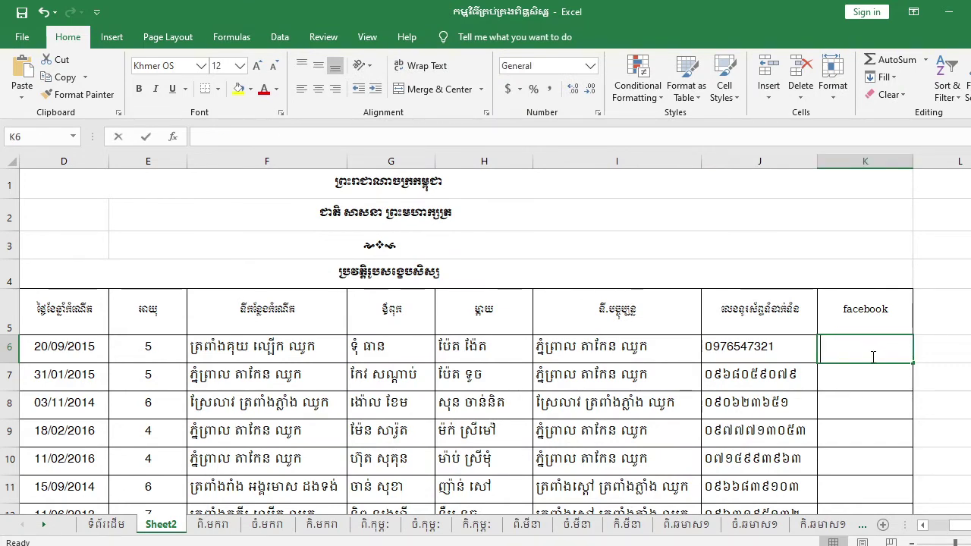
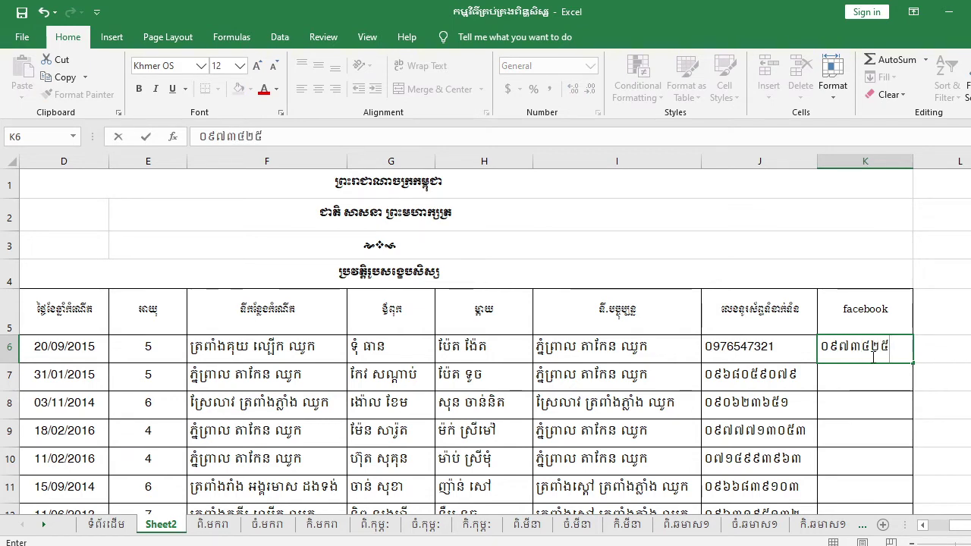
Step: Type a phone number in Khmer digits into K6, then reselect K6 to check it
{"action": "left_click", "coordinate": [871, 372]}
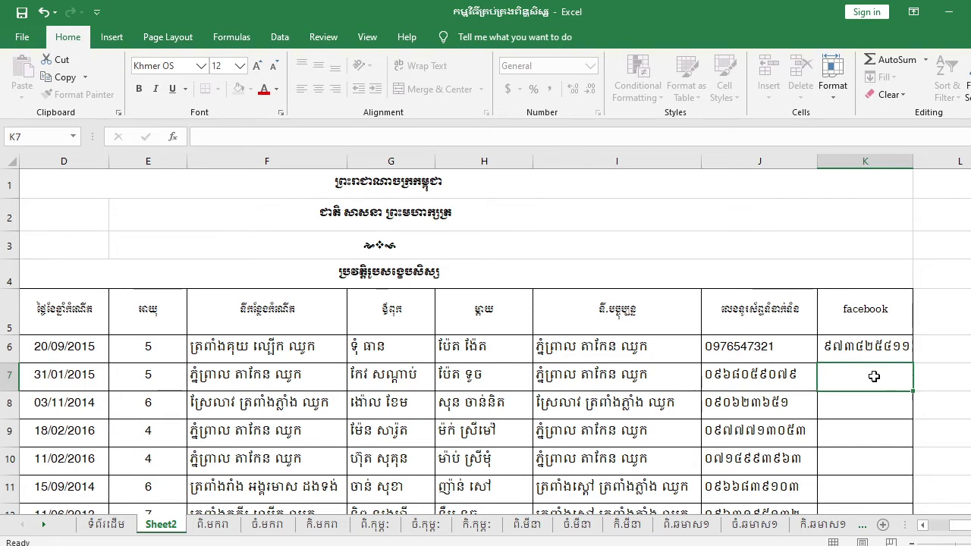
{"action": "left_click", "coordinate": [835, 348]}
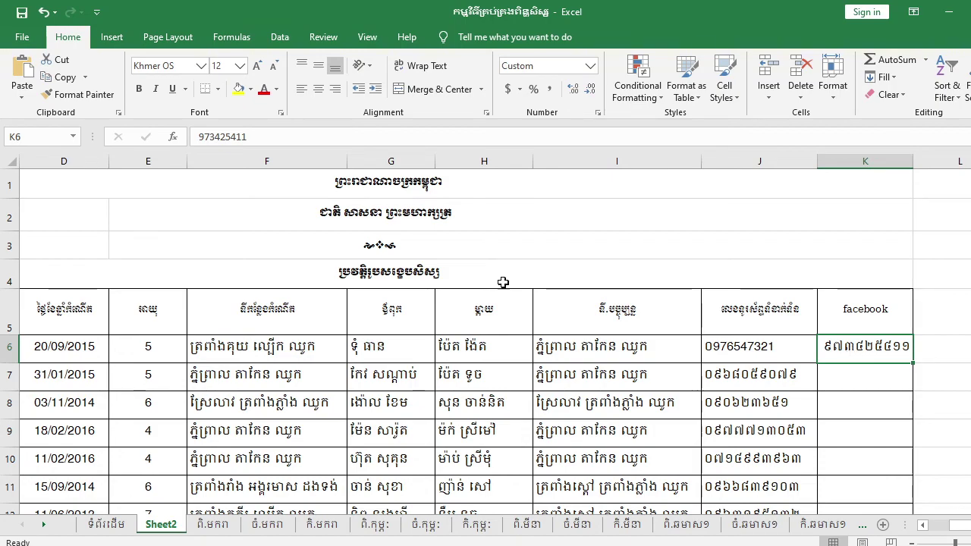
Step: Re-enable the numbers-formatted-as-text error rule in Options > Formulas, then edit K6
{"action": "left_click", "coordinate": [20, 41]}
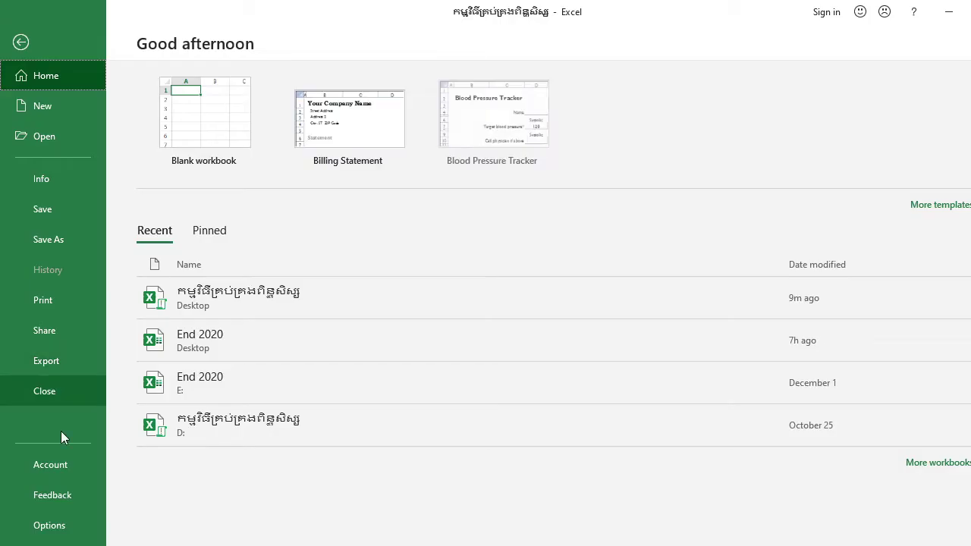
{"action": "left_click", "coordinate": [48, 525]}
{"action": "left_click", "coordinate": [234, 76]}
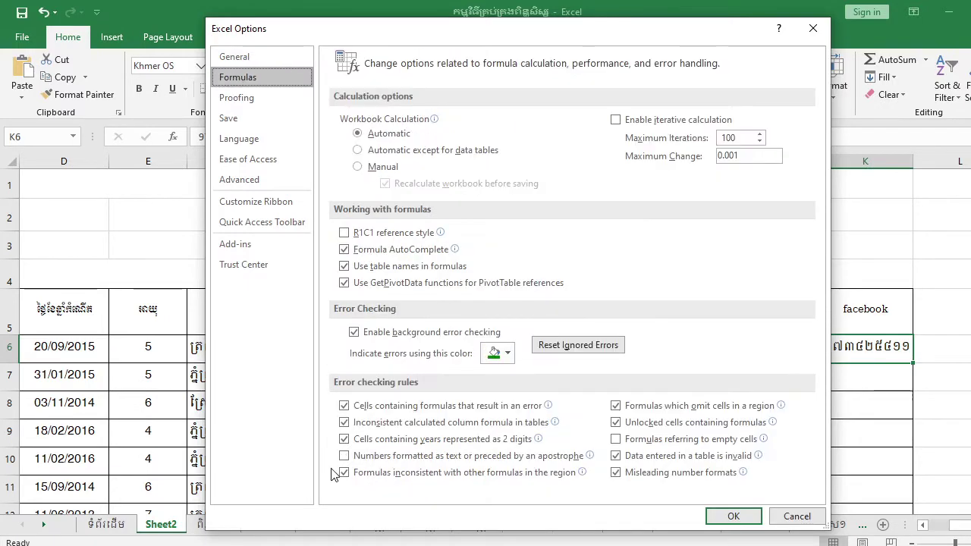
{"action": "left_click", "coordinate": [344, 456]}
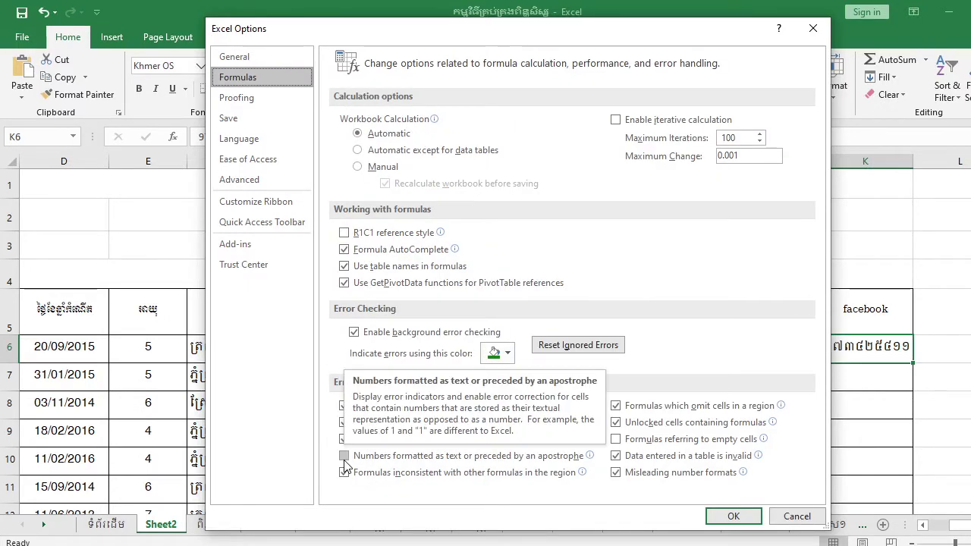
{"action": "left_click", "coordinate": [729, 517]}
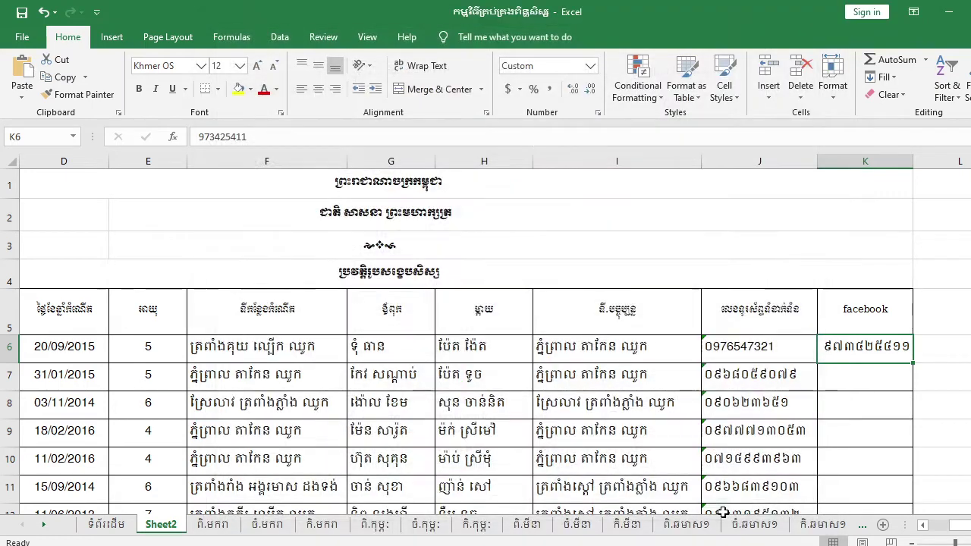
{"action": "double_click", "coordinate": [841, 354]}
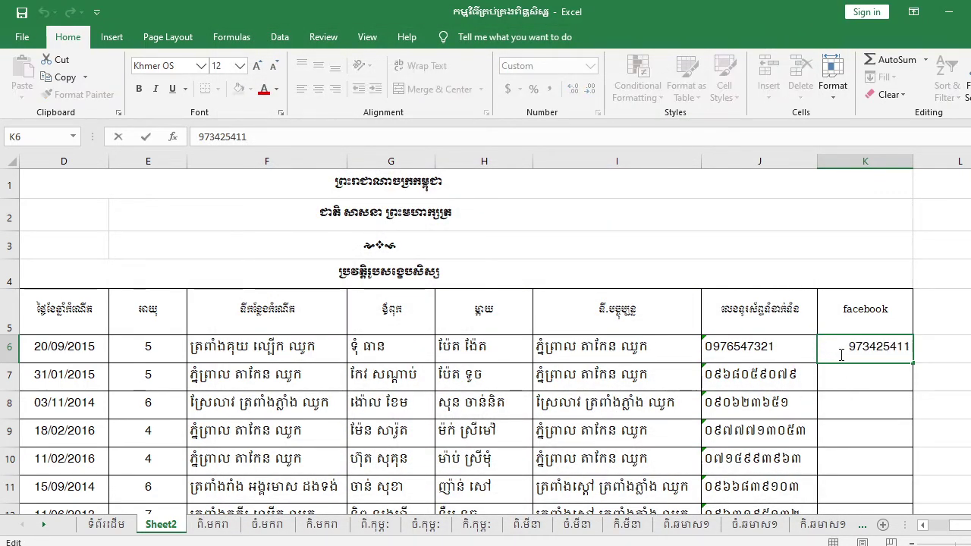
Step: Select the whole facebook column K and set its number format to Text
{"action": "left_click", "coordinate": [894, 164]}
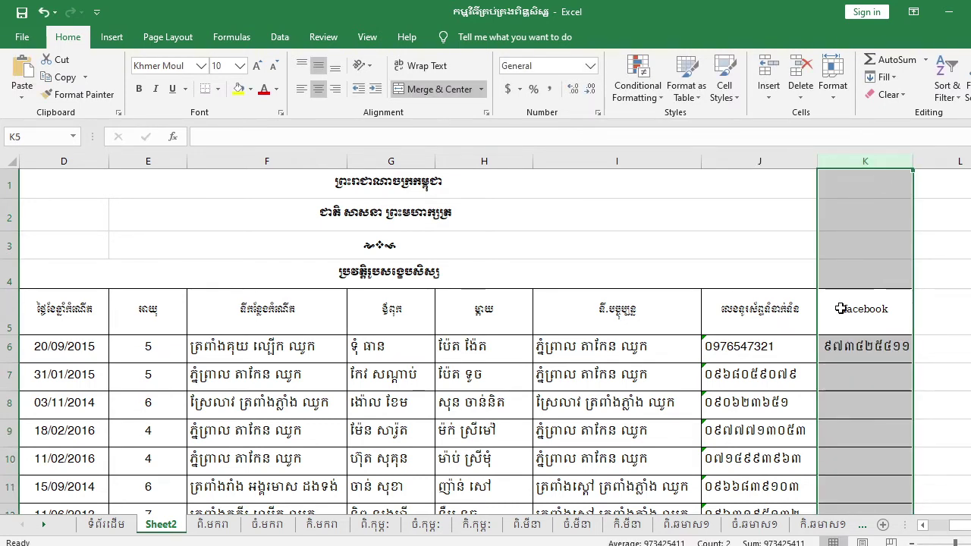
{"action": "left_click", "coordinate": [597, 114]}
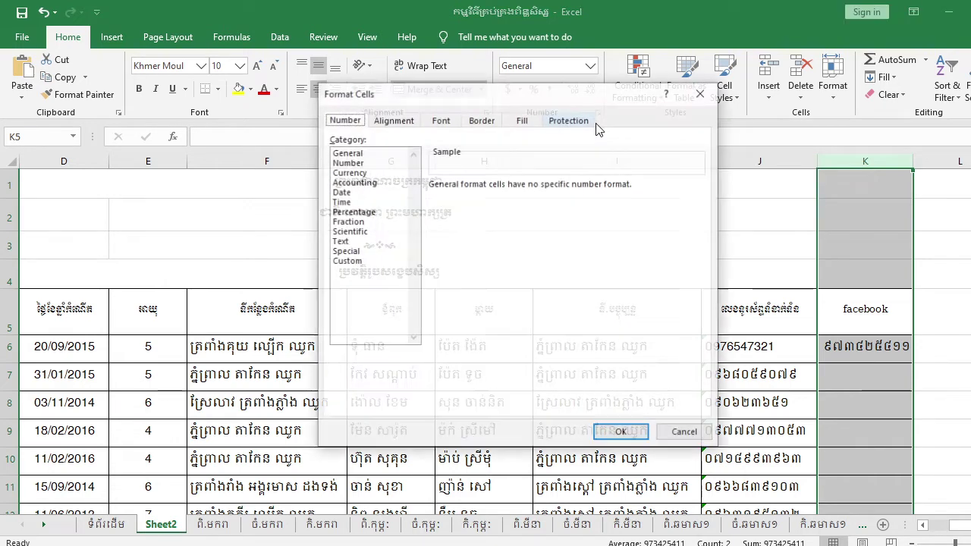
{"action": "left_click", "coordinate": [342, 241]}
{"action": "left_click", "coordinate": [618, 433]}
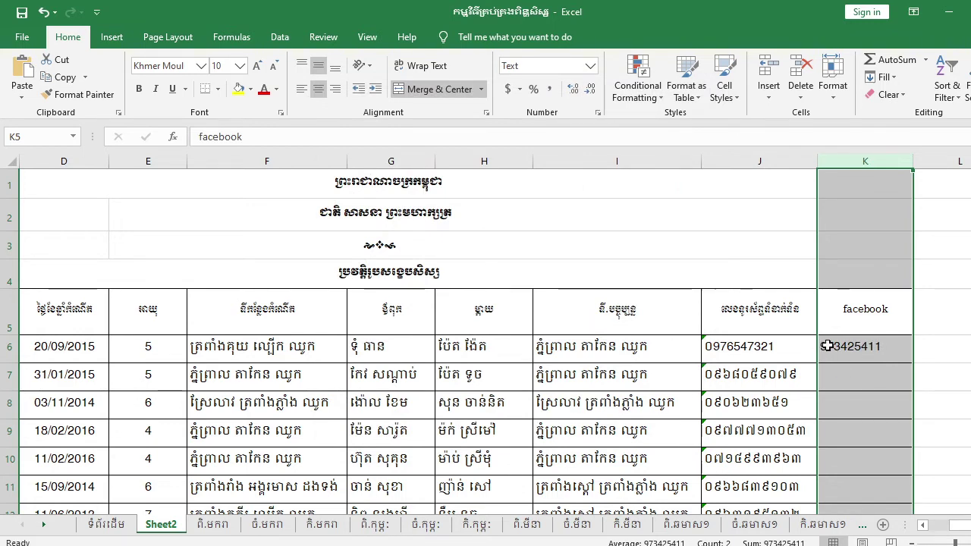
Step: Uncheck 'Numbers formatted as text or preceded by an apostrophe' in Excel Options > Formulas
{"action": "left_click", "coordinate": [22, 42]}
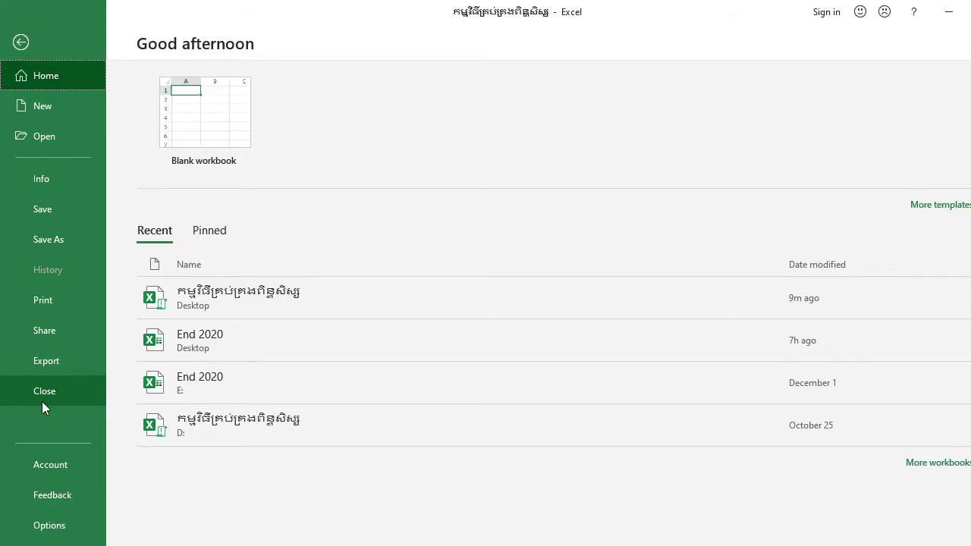
{"action": "left_click", "coordinate": [47, 532]}
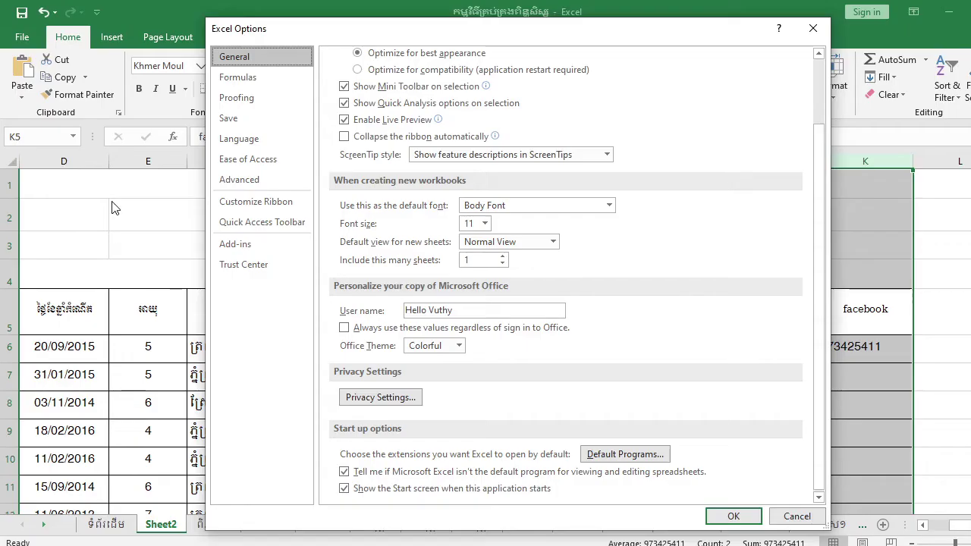
{"action": "left_click", "coordinate": [244, 79]}
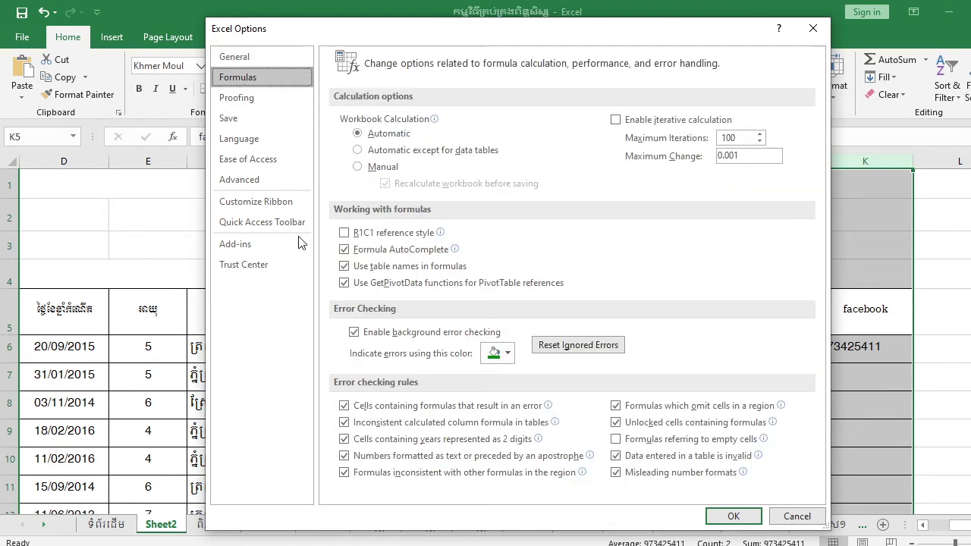
{"action": "left_click", "coordinate": [345, 456]}
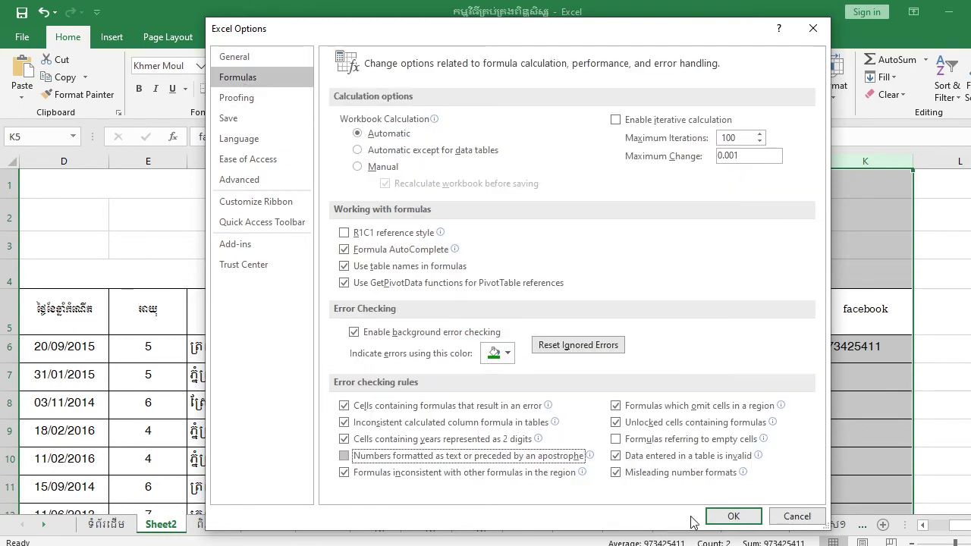
{"action": "left_click", "coordinate": [733, 517]}
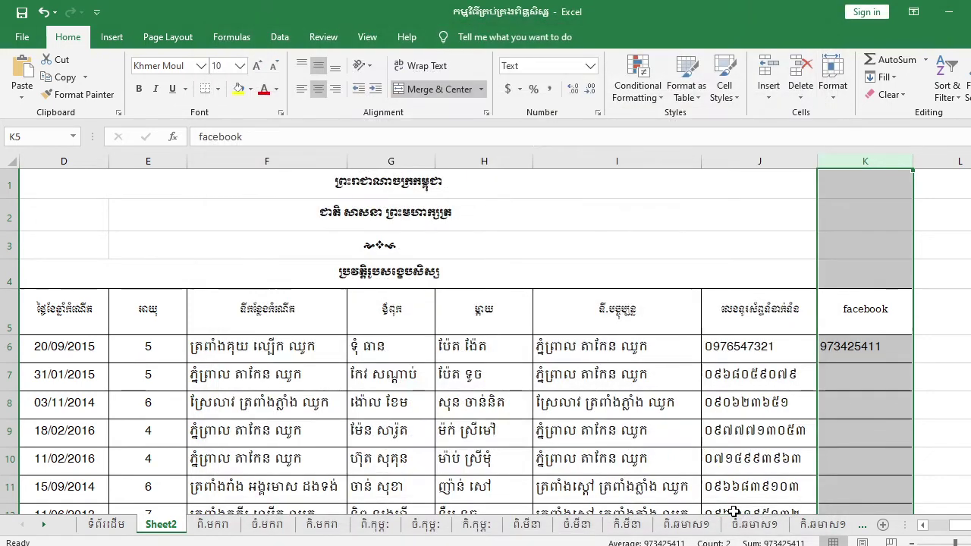
Step: Prefix the phone number in K6 with a leading 0, then clear K6's contents
{"action": "left_click", "coordinate": [818, 350]}
{"action": "double_click", "coordinate": [823, 350]}
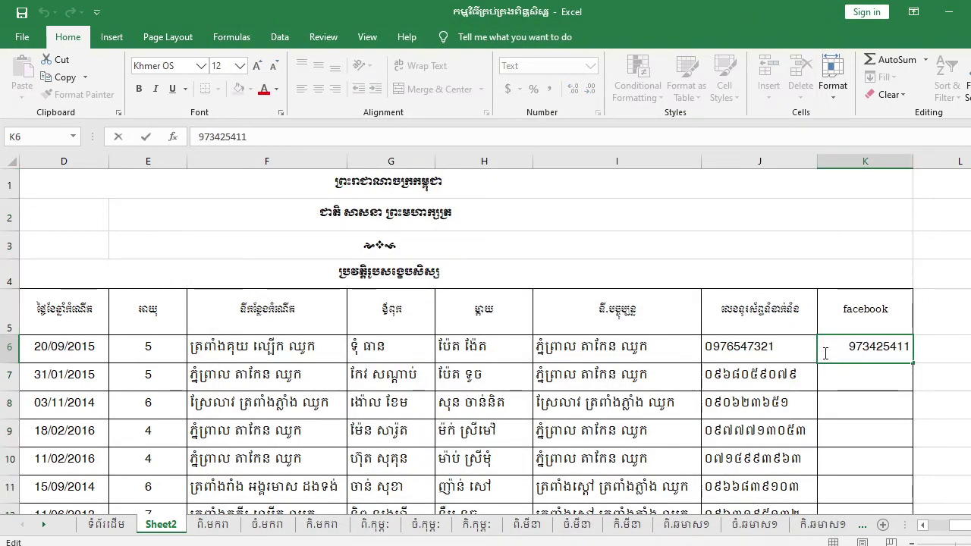
{"action": "type", "text": "0"}
{"action": "key", "text": "Return"}
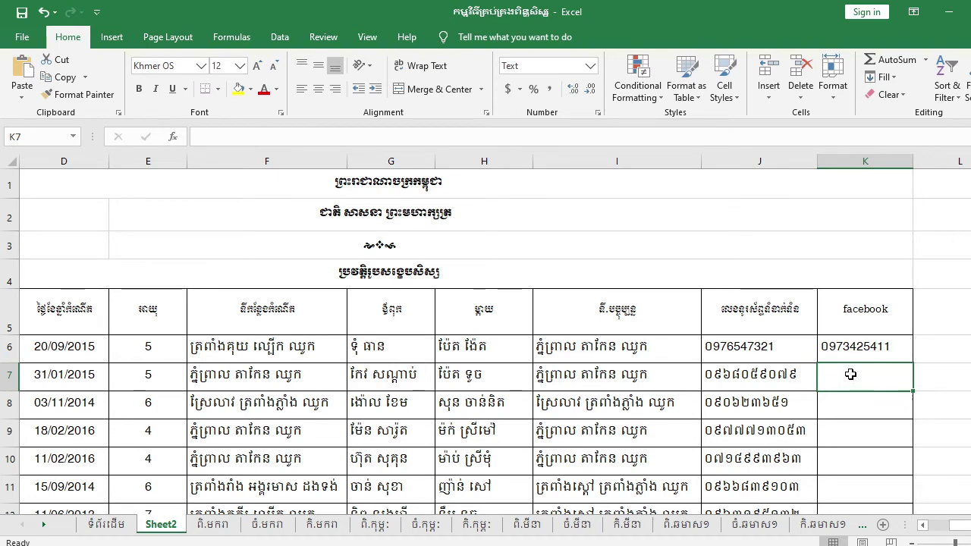
{"action": "left_click", "coordinate": [851, 347]}
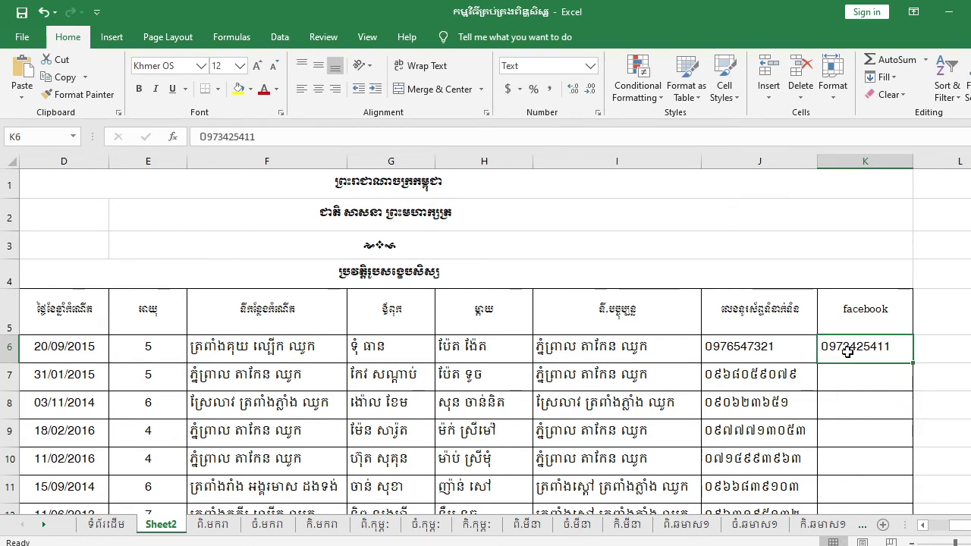
{"action": "key", "text": "BackSpace"}
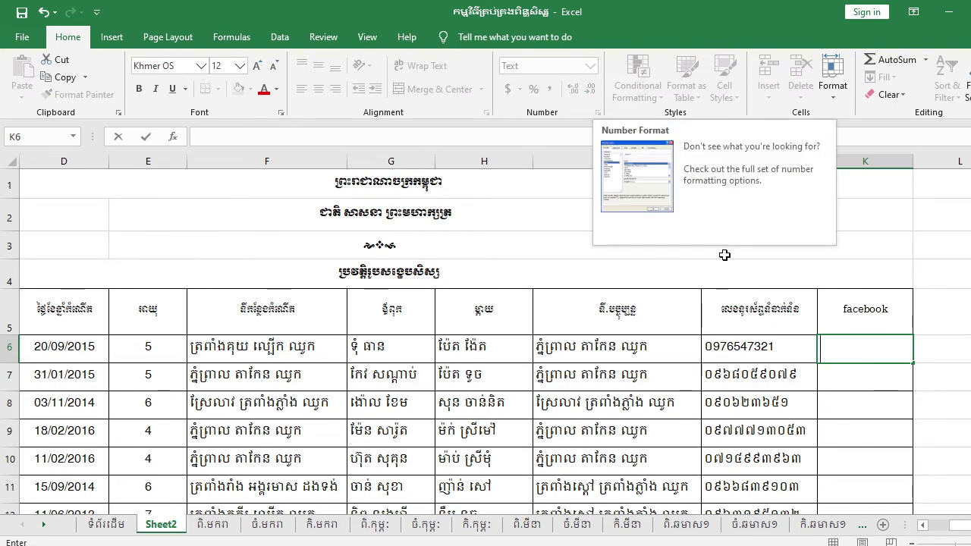
Step: Apply the Text number format to the empty cell K6 through Format Cells
{"action": "left_click", "coordinate": [843, 373]}
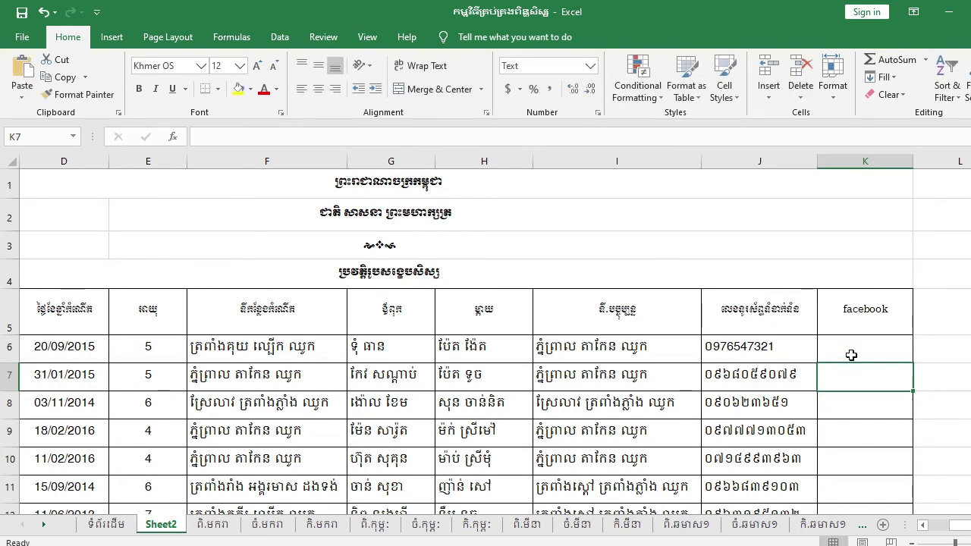
{"action": "left_click", "coordinate": [851, 355]}
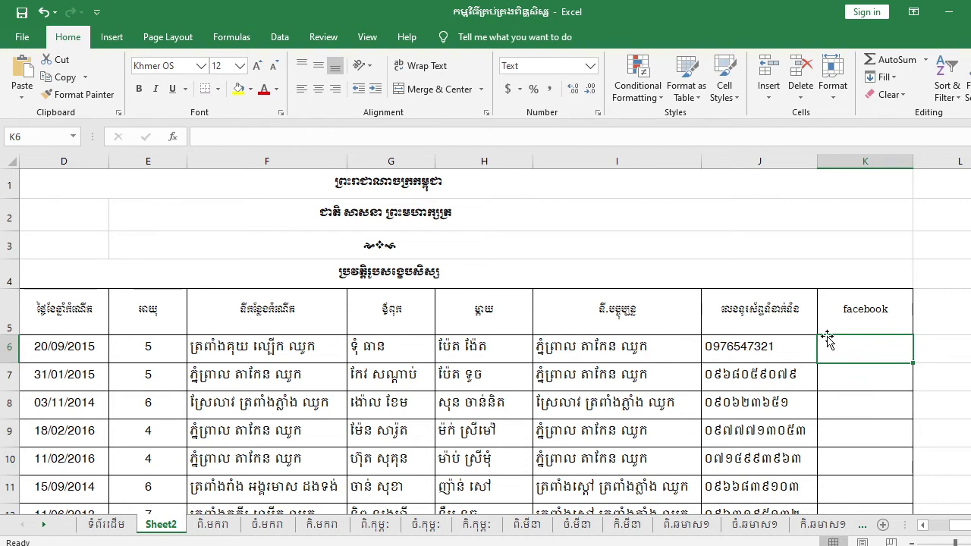
{"action": "left_click", "coordinate": [598, 115]}
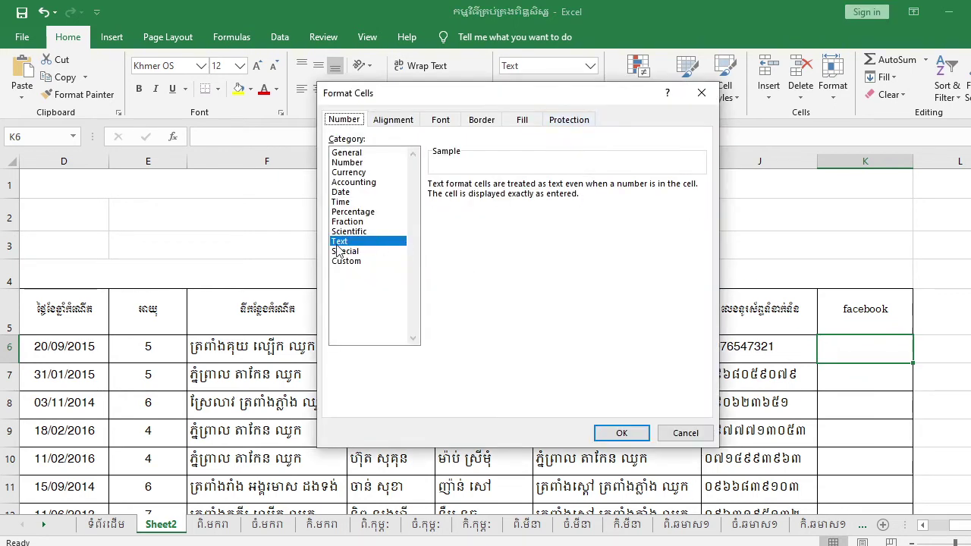
{"action": "left_click", "coordinate": [347, 243]}
{"action": "left_click", "coordinate": [354, 231]}
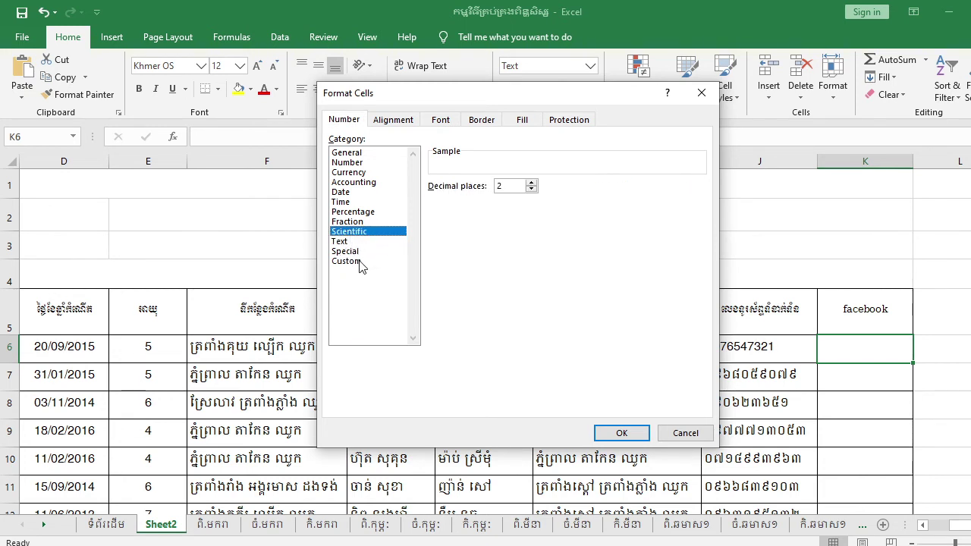
{"action": "left_click", "coordinate": [359, 263]}
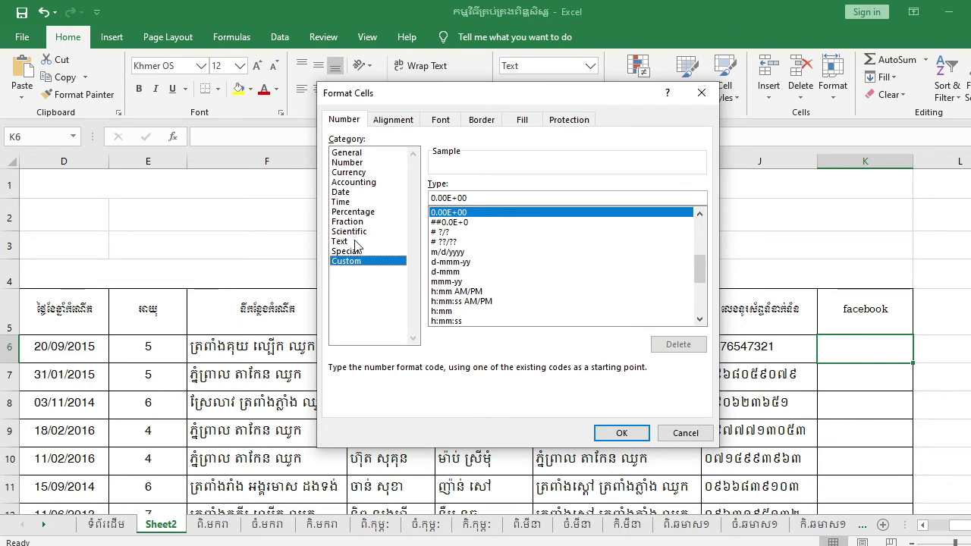
{"action": "left_click", "coordinate": [339, 241]}
{"action": "left_click", "coordinate": [622, 432]}
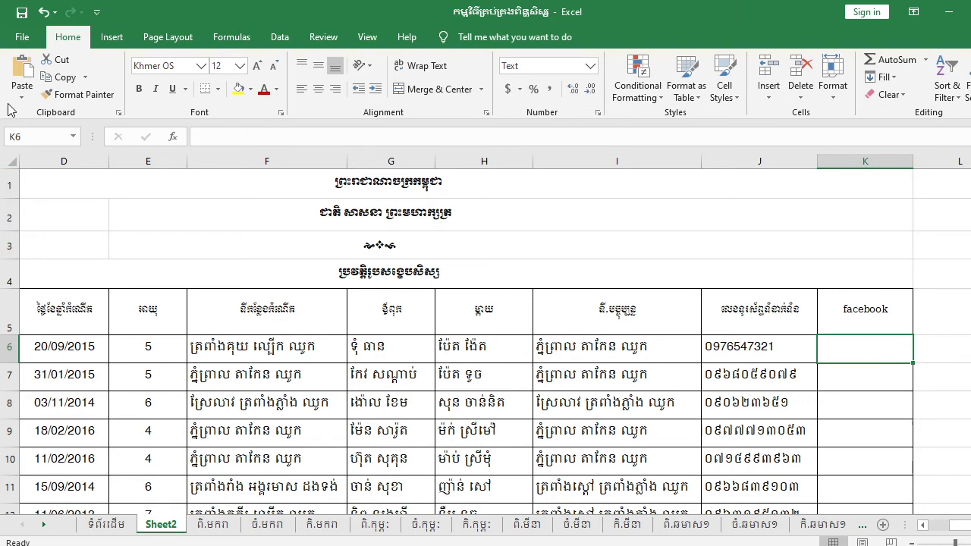
Step: Toggle the 'Numbers formatted as text or preceded by an apostrophe' error rule in Options > Formulas
{"action": "left_click", "coordinate": [24, 44]}
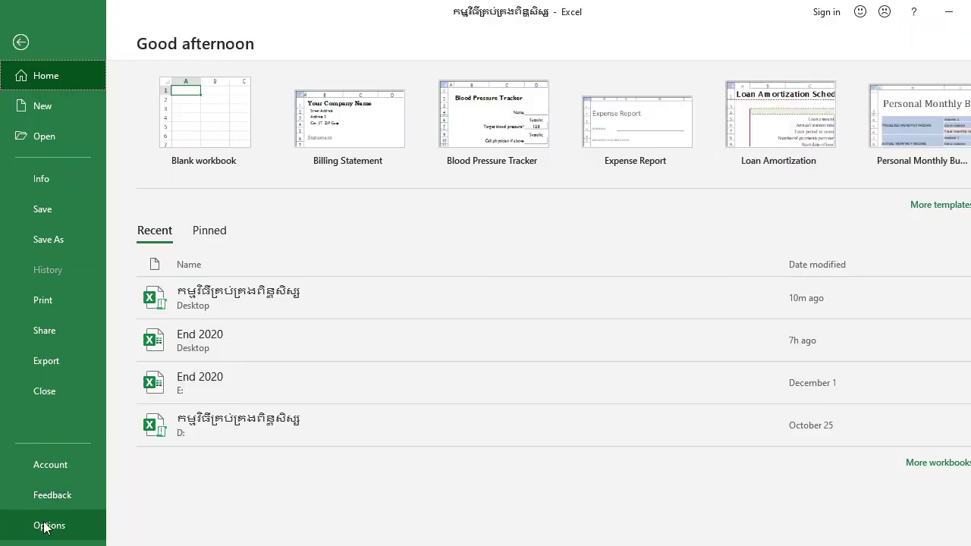
{"action": "left_click", "coordinate": [46, 526]}
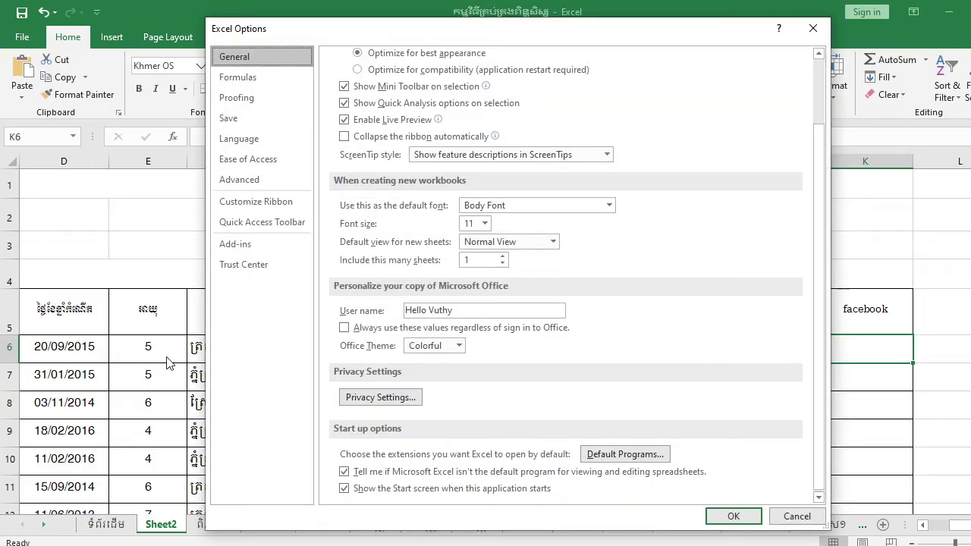
{"action": "left_click", "coordinate": [244, 80]}
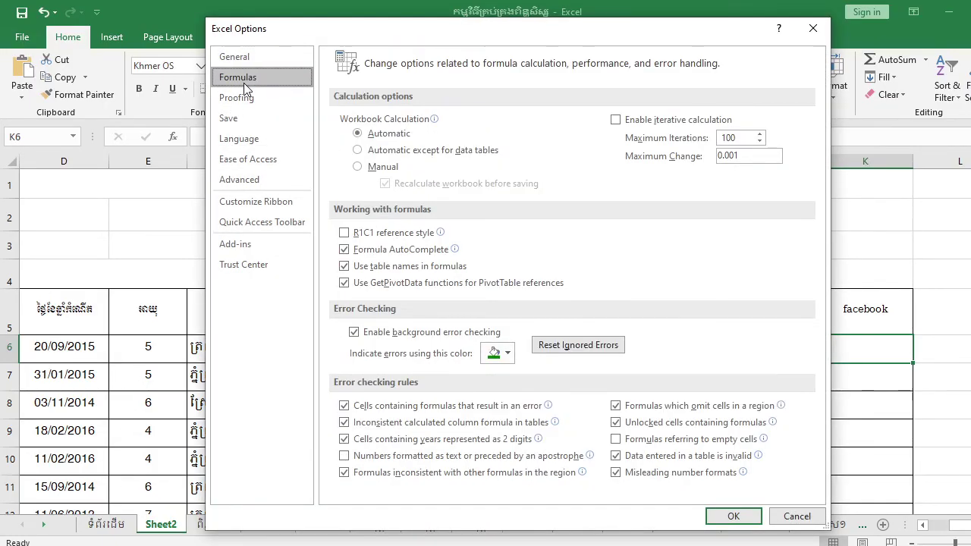
{"action": "left_click", "coordinate": [343, 458]}
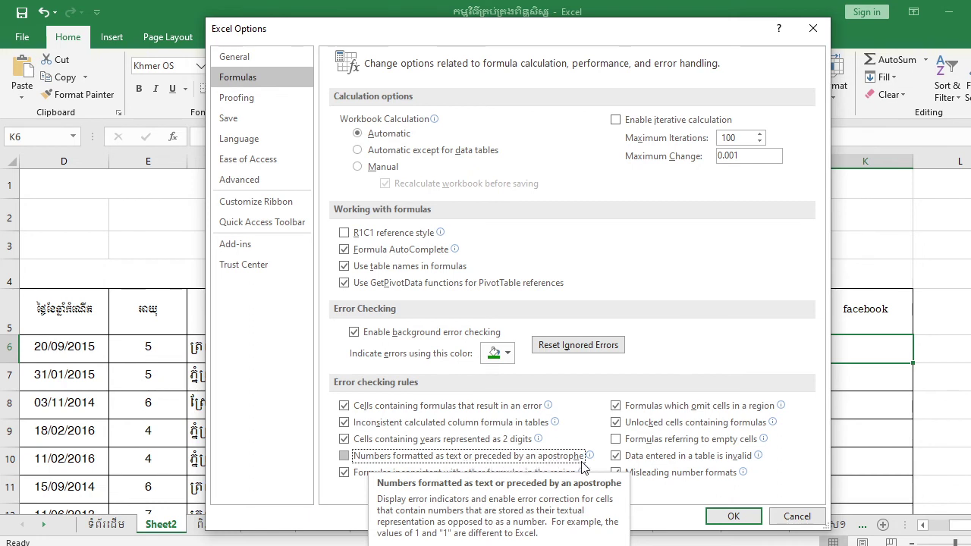
{"action": "left_click", "coordinate": [730, 521]}
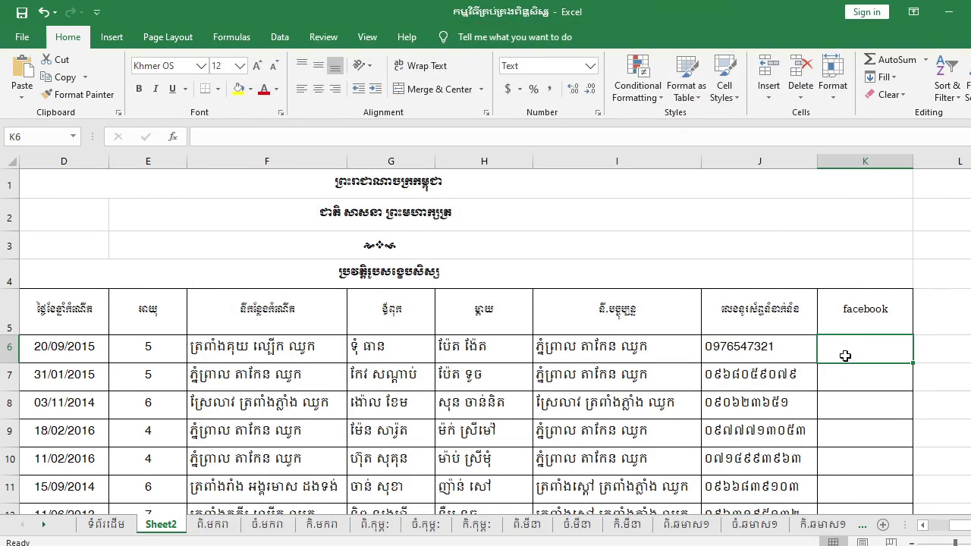
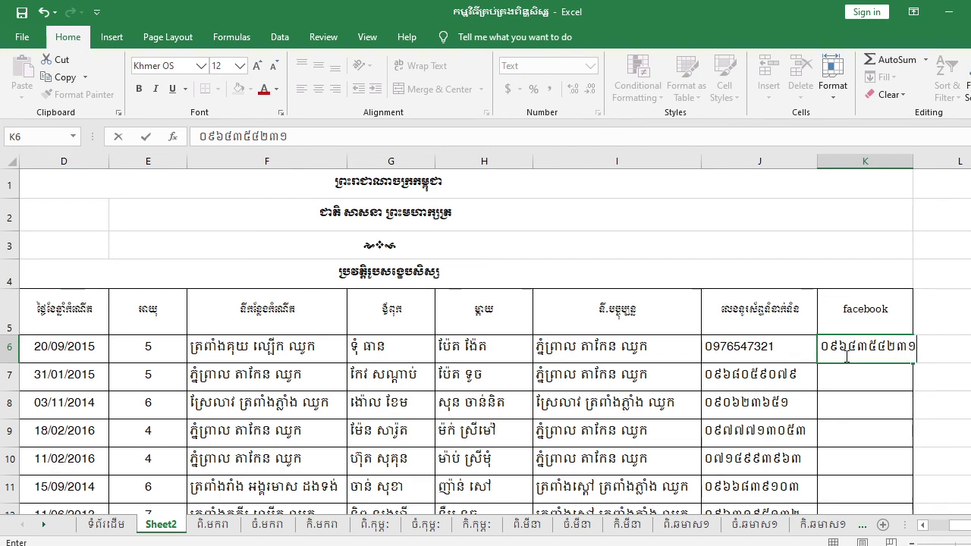
Step: Enter a phone number in Khmer digits, starting with zero, into K6
{"action": "key", "text": "Return"}
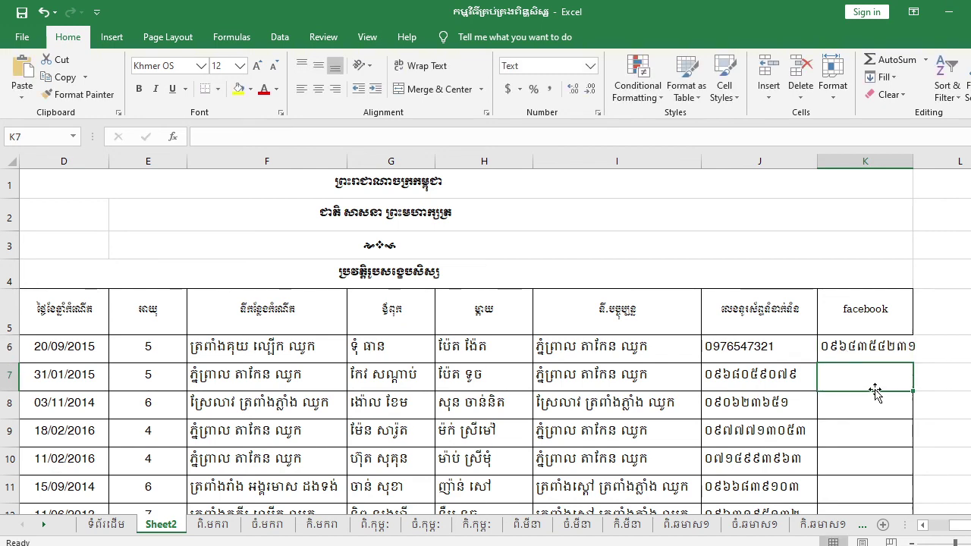